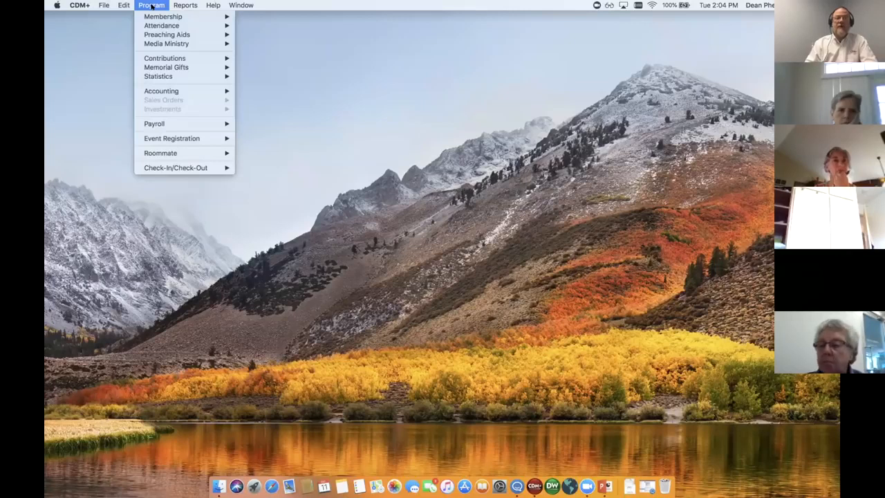
Open the giving unit records and find the record whose Giving Unit Code equals the household's giving unit code
mouse_move(164, 60)
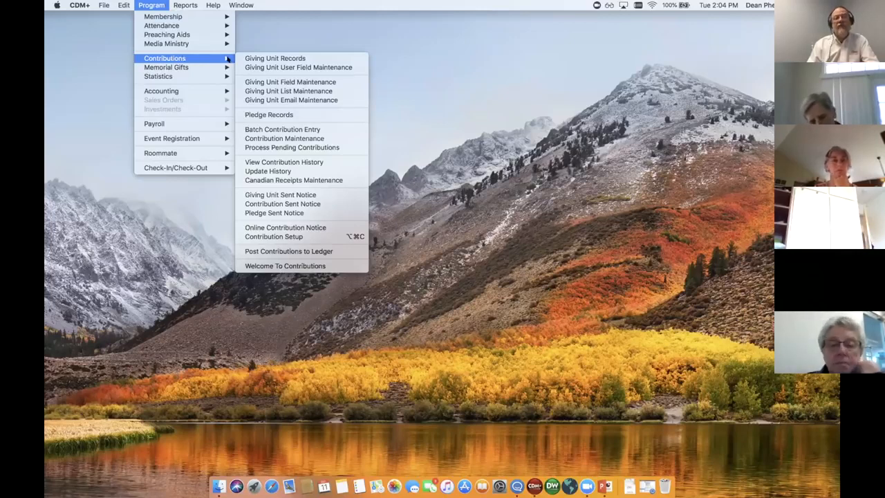
click(275, 58)
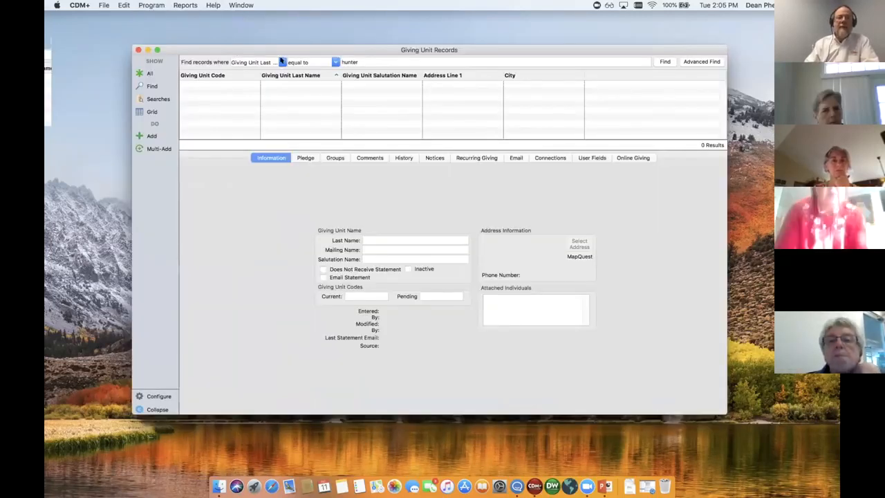
click(281, 61)
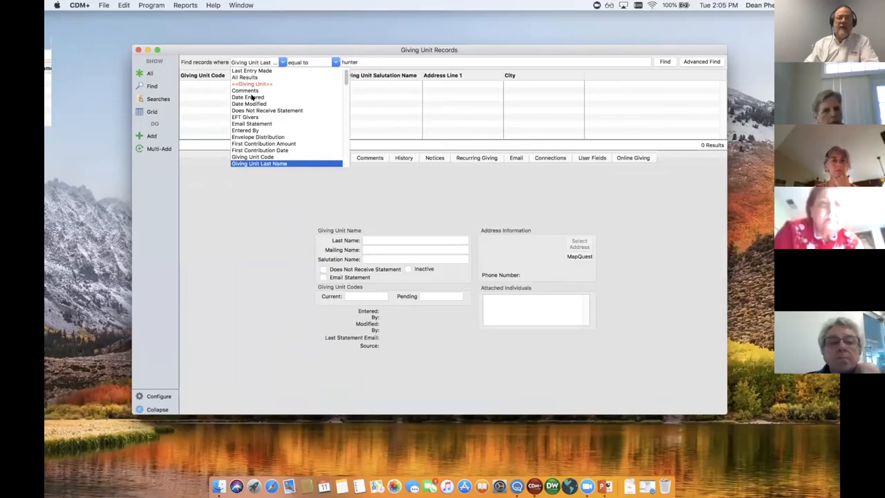
click(253, 157)
click(338, 59)
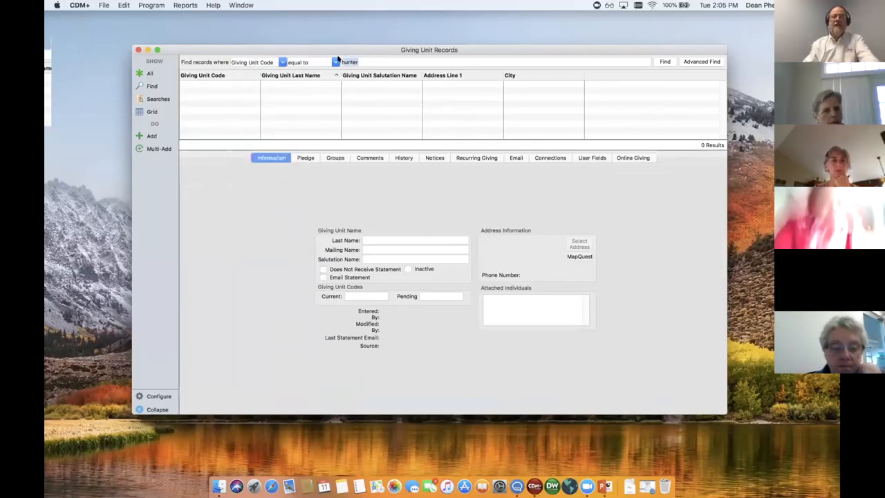
text(108)
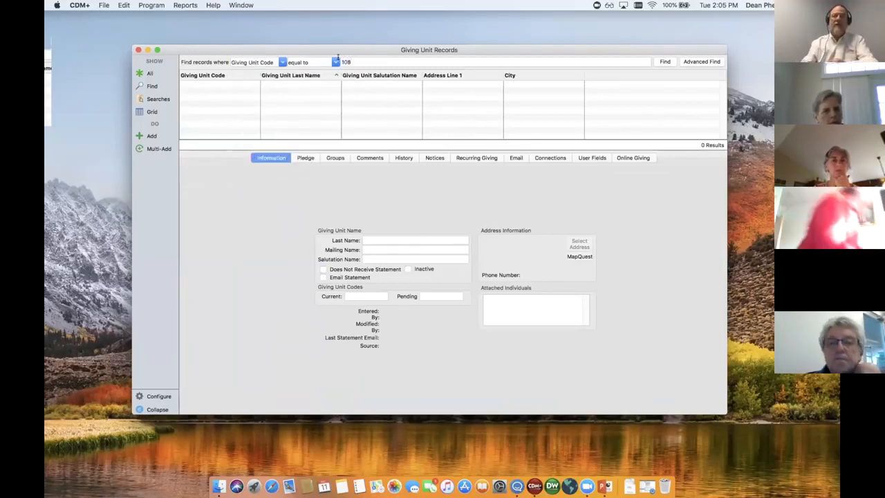
click(662, 61)
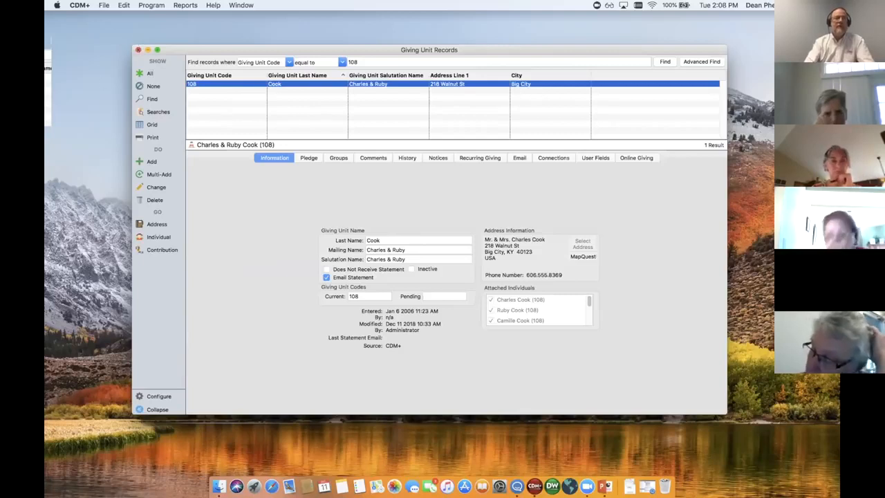
Close the giving unit records and open the Contribution Statements report
click(138, 50)
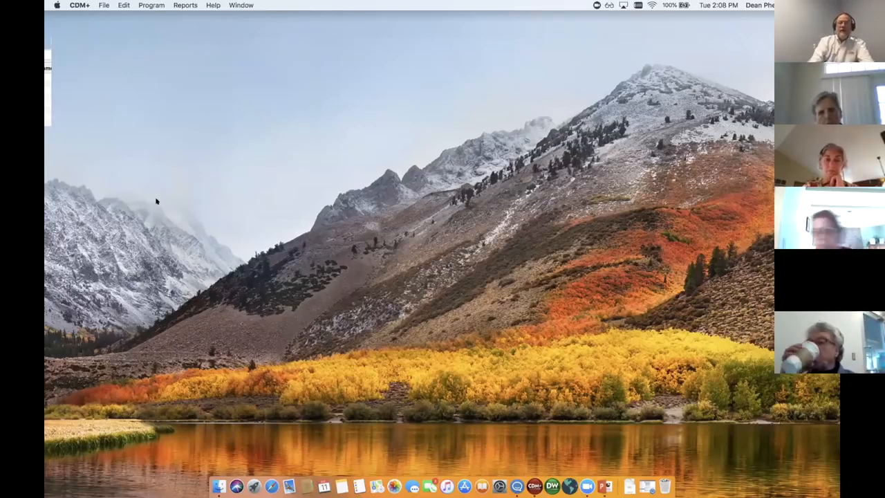
click(186, 5)
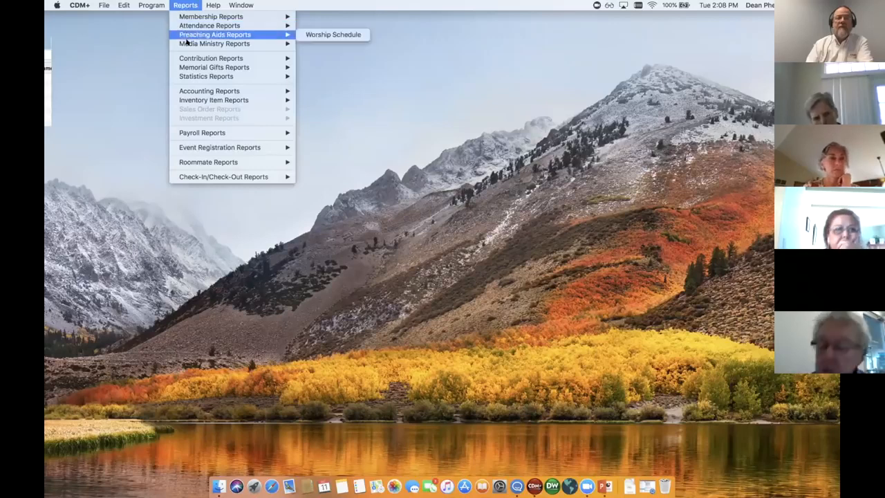
mouse_move(187, 58)
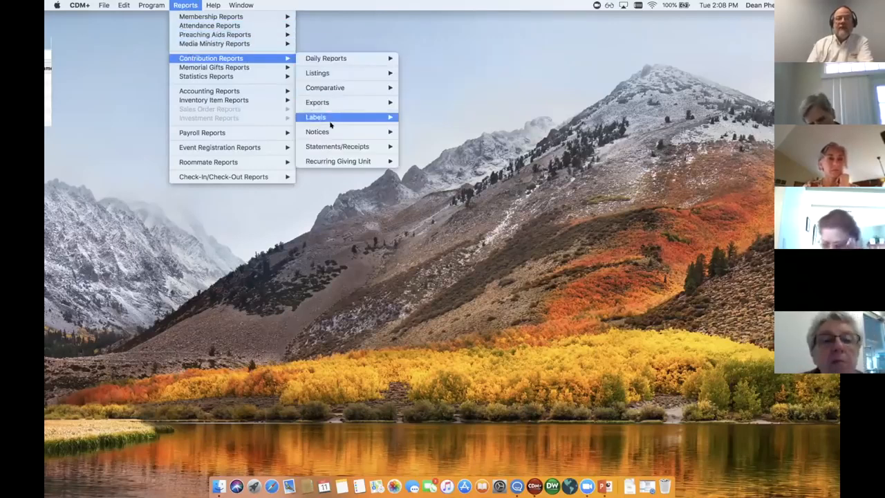
mouse_move(330, 143)
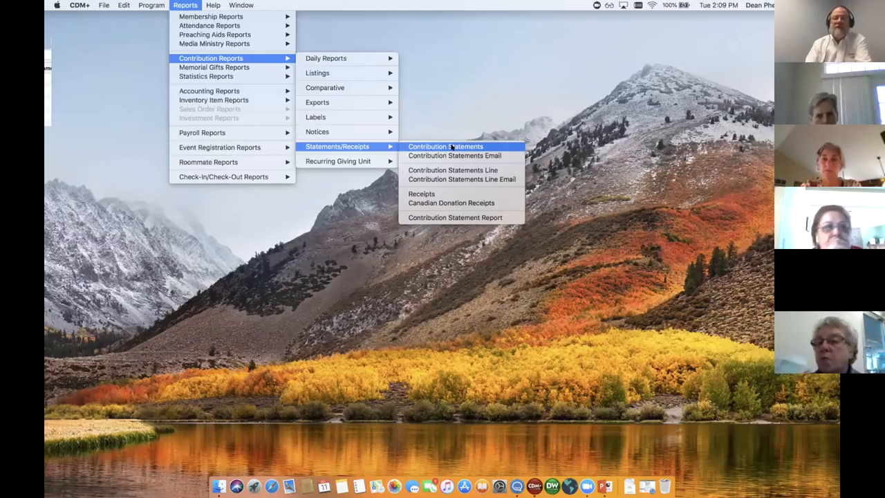
click(452, 146)
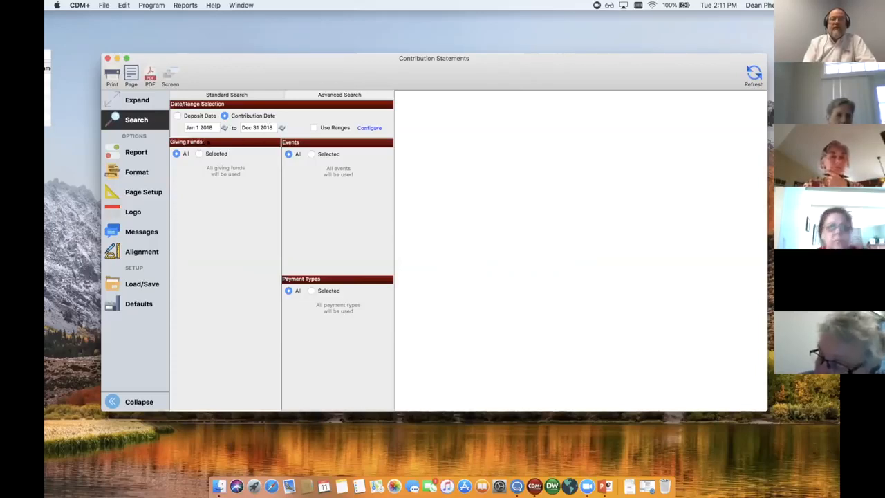
Limit the statement search to General Fund 2018, Sunday Morning Worship Service, and cash, check, credit card and ACH payments
click(199, 153)
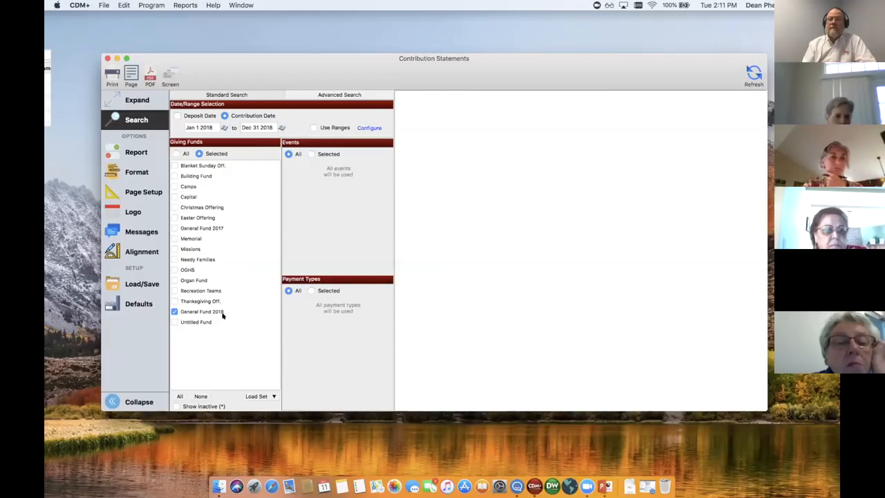
click(310, 154)
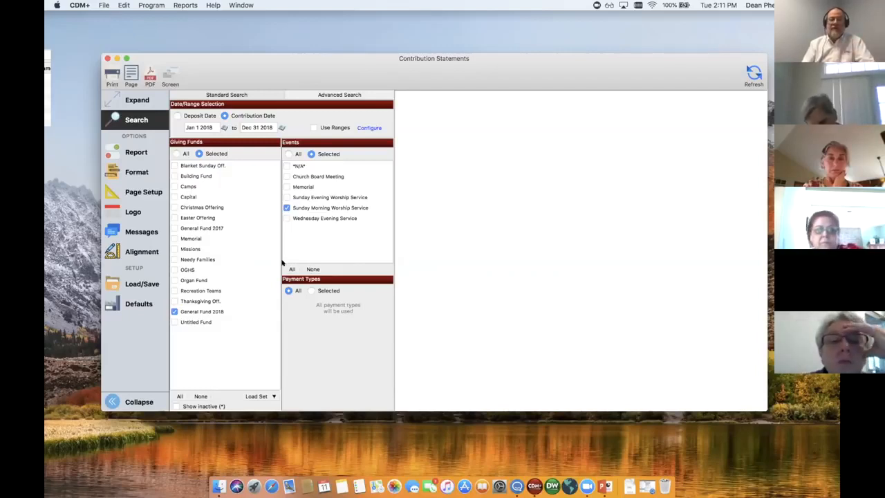
click(309, 291)
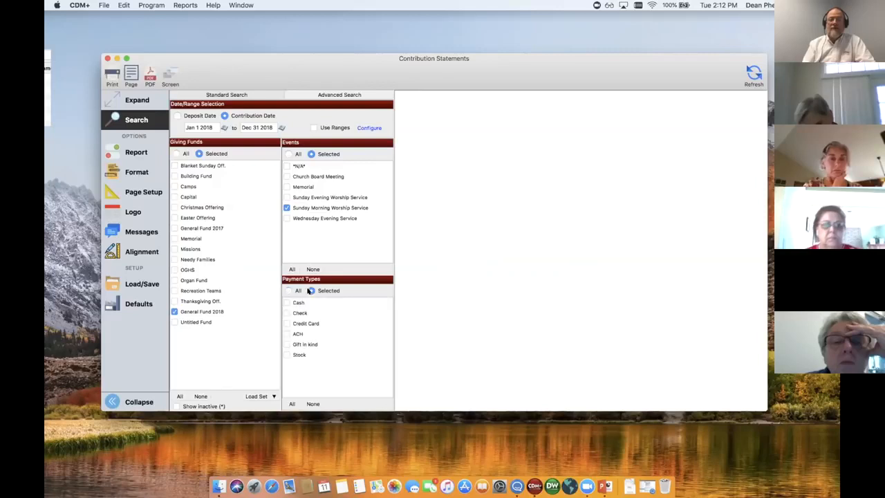
click(286, 312)
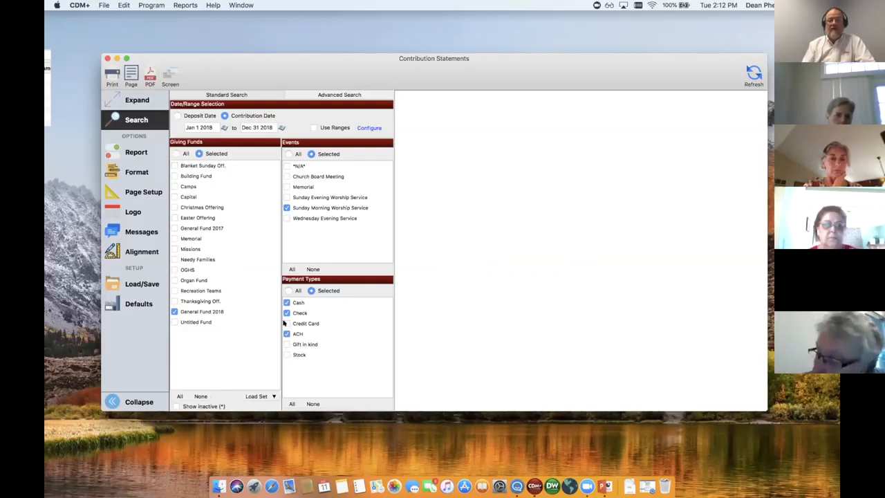
click(285, 322)
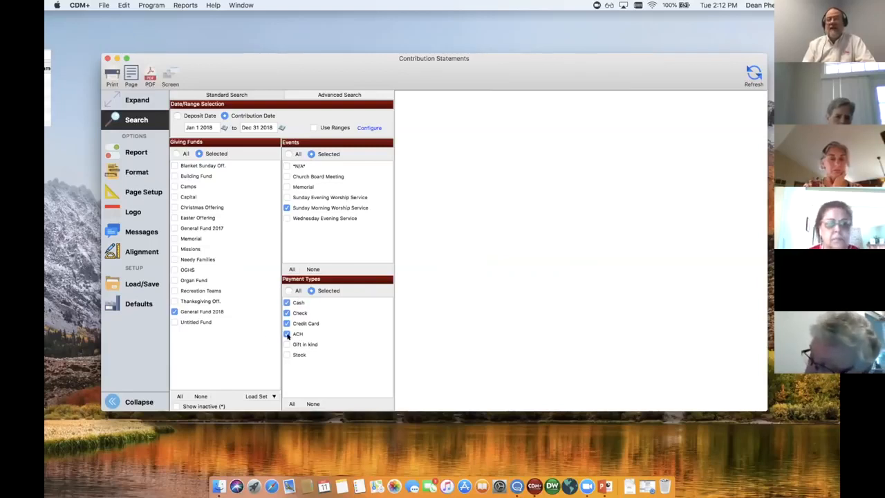
Reset the payment types, events and giving funds of the statement search to All
click(288, 290)
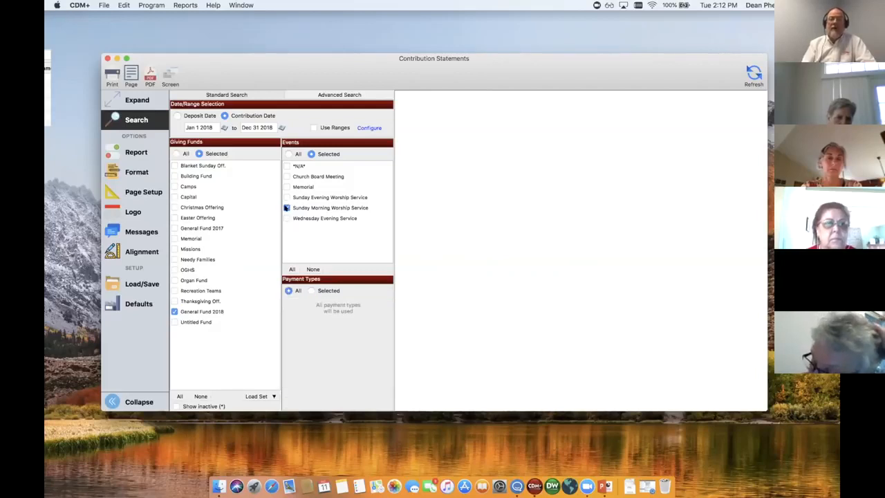
click(287, 153)
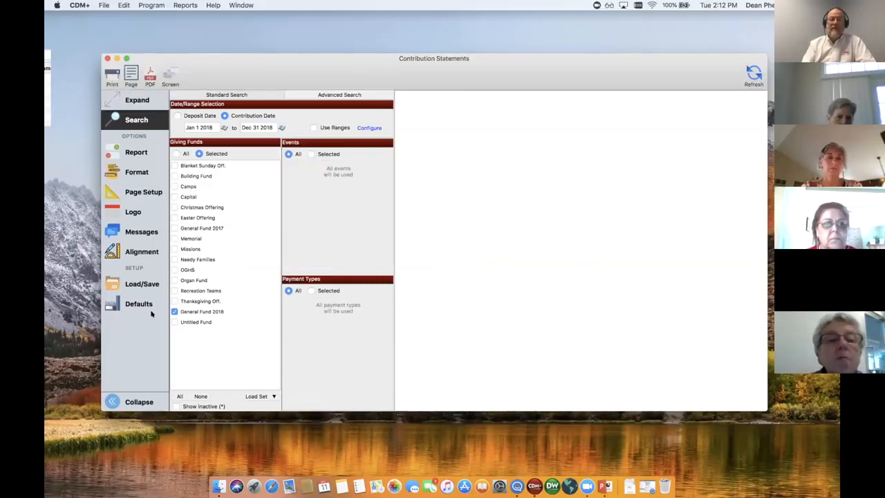
click(175, 154)
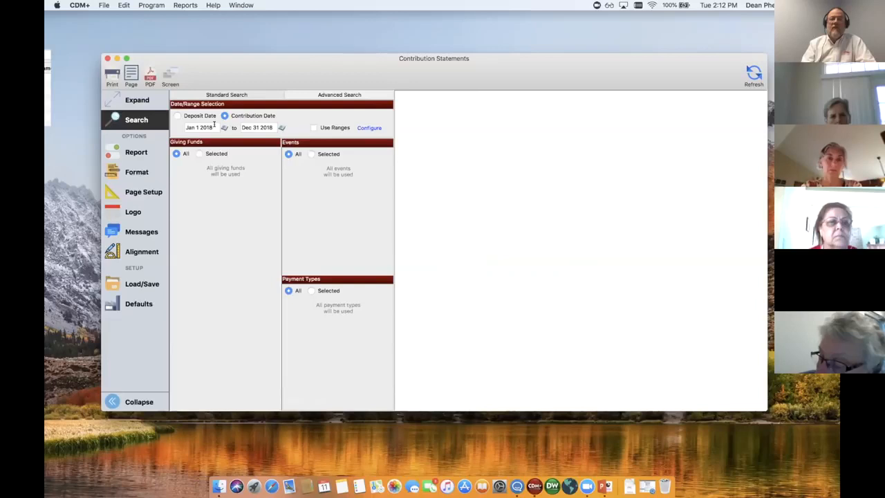
Turn on Use Ranges and set a range of 100 to 500 calculated on total contribution
click(313, 127)
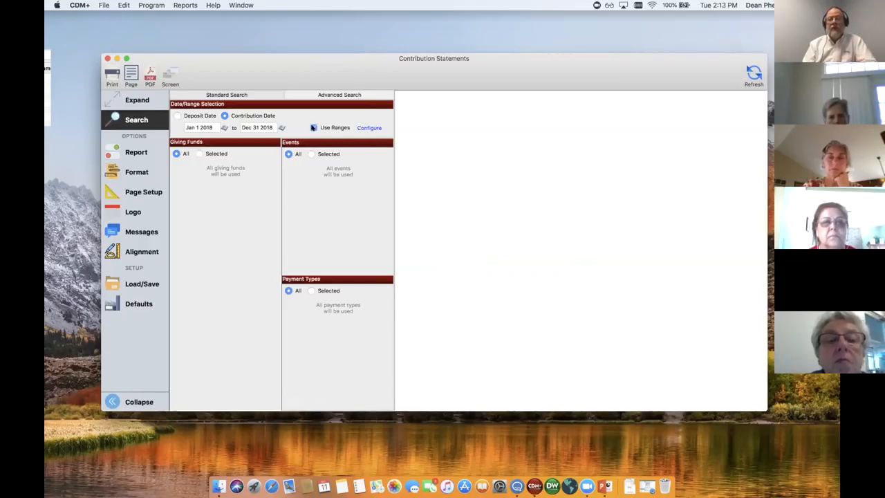
click(369, 127)
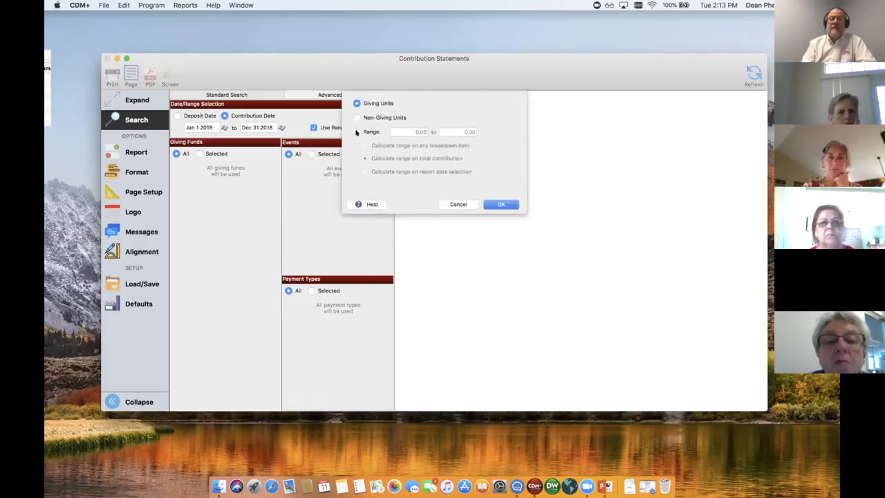
click(356, 132)
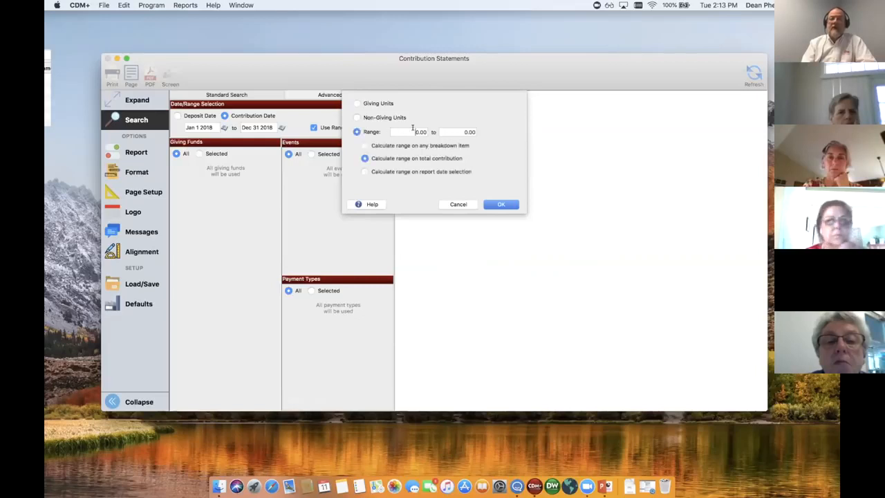
double_click(426, 131)
text(100)
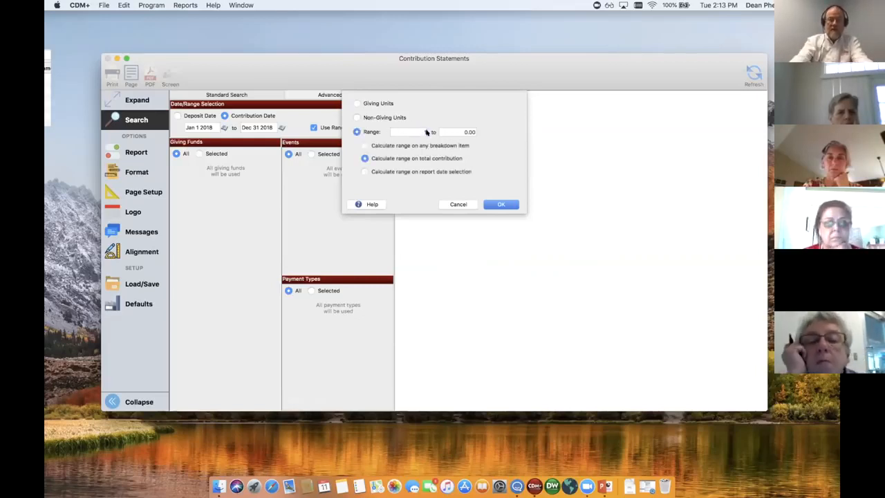
key(Tab)
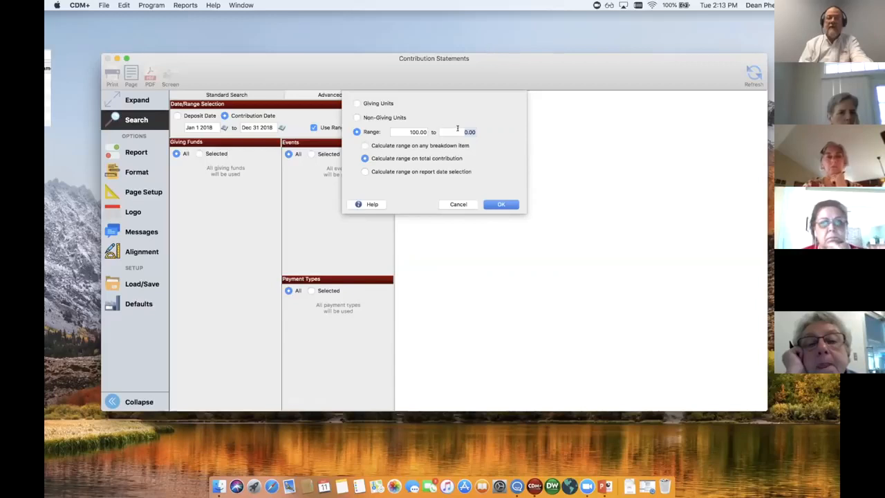
text(500)
key(Tab)
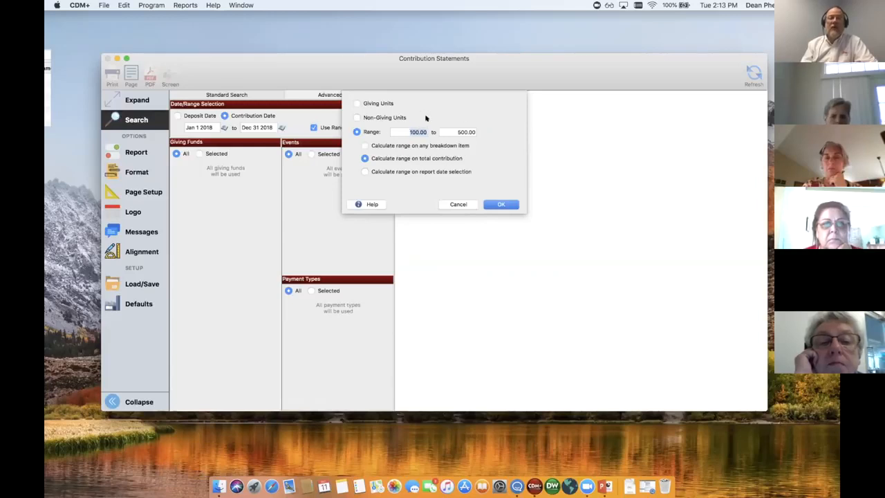
Raise the range's upper limit to 999999, switch the selection back to Giving Units and accept the range settings
click(449, 132)
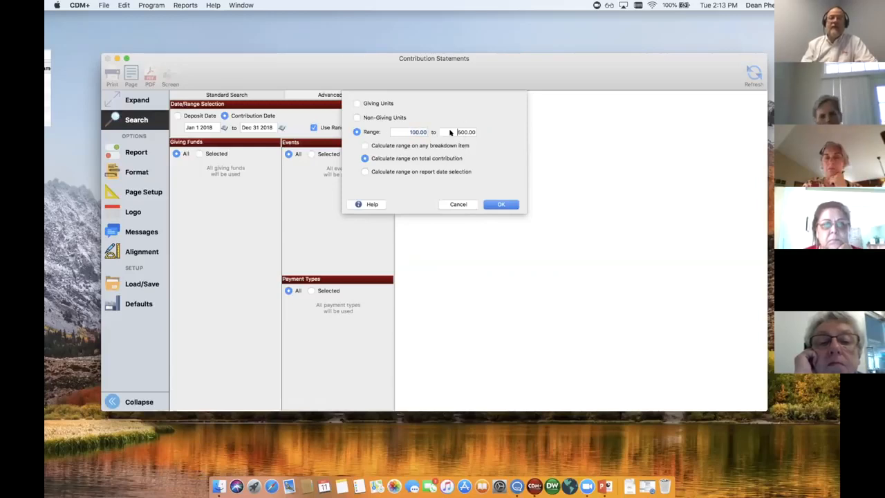
drag(451, 132, 474, 132)
text(999999)
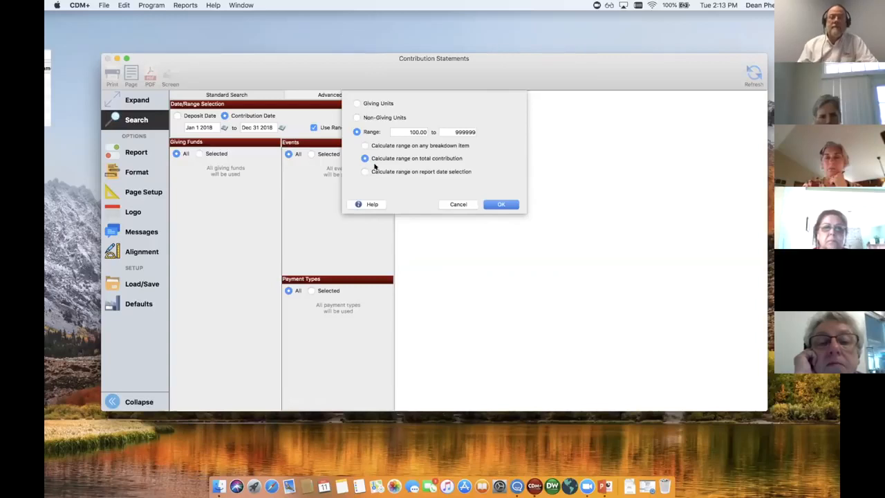
click(357, 103)
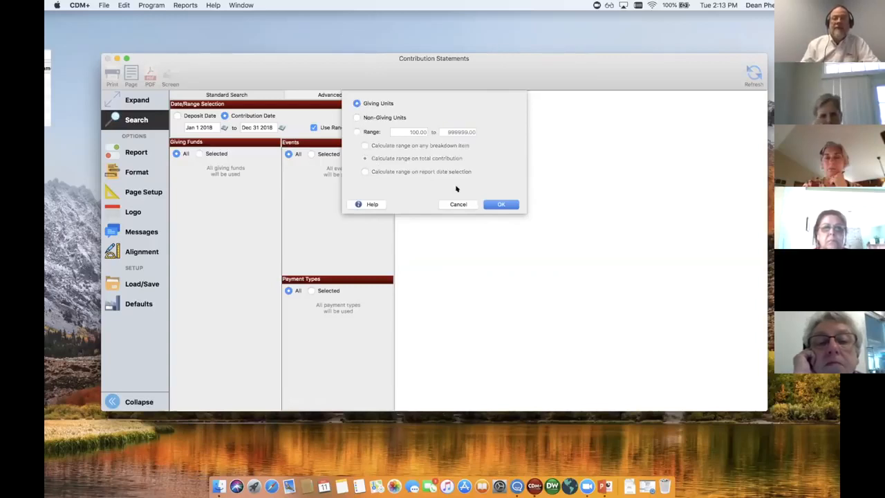
click(492, 204)
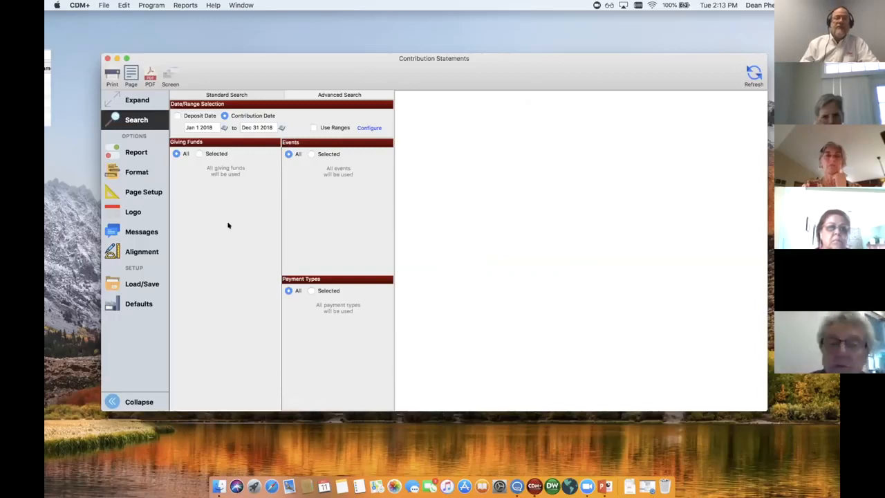
Set the report's sort order to Giving Unit Name in the report options
click(137, 153)
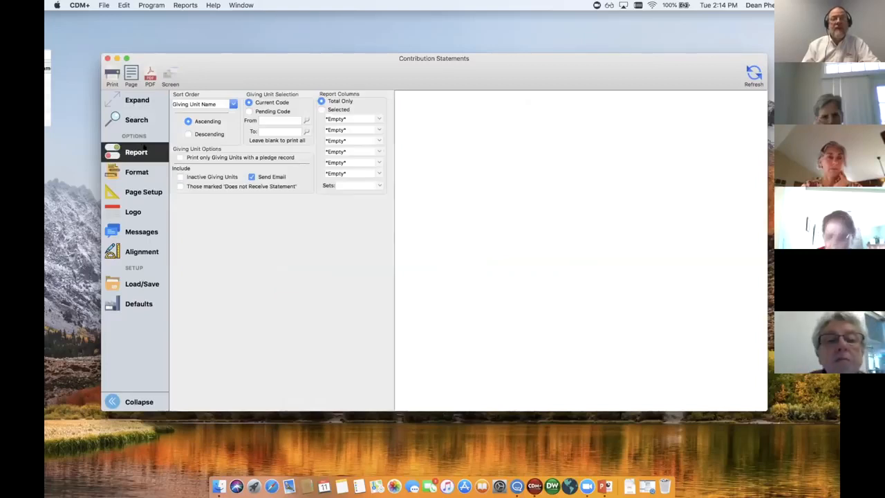
click(232, 103)
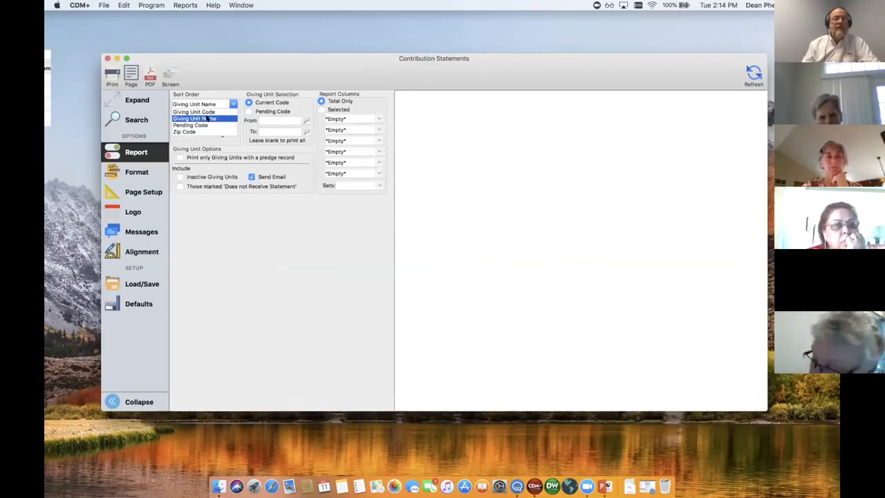
click(207, 119)
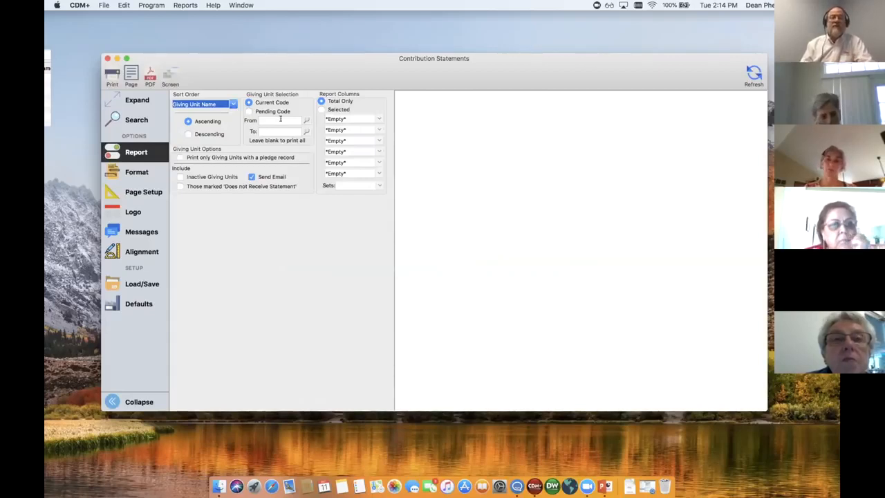
Limit the giving unit selection to a single unit's code, and clear both the From and To codes again
click(280, 120)
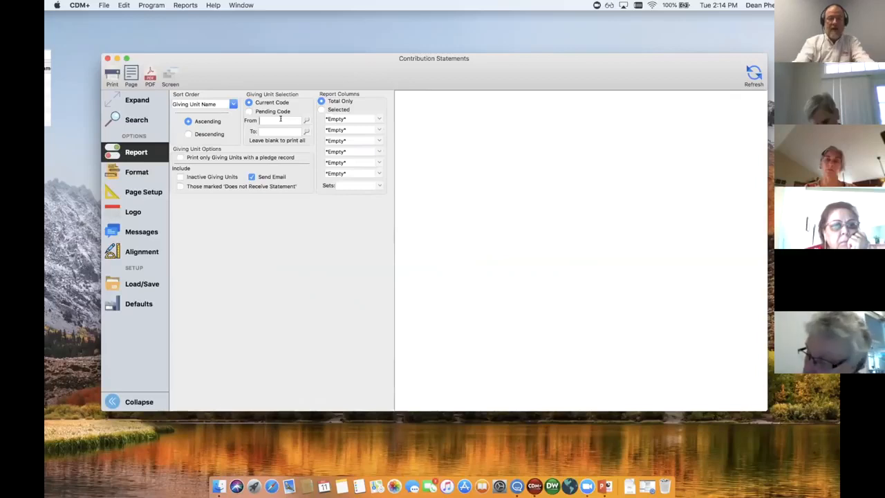
text(108)
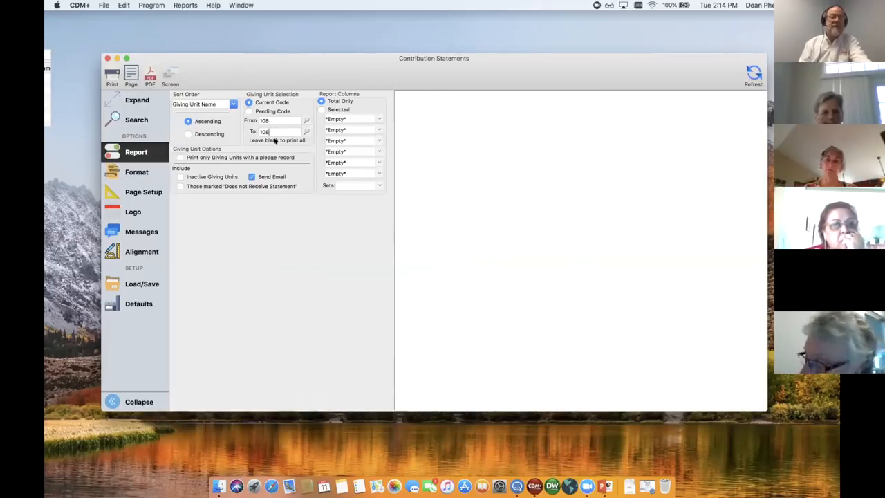
key(BackSpace)
key(BackSpace)
key(BackSpace)
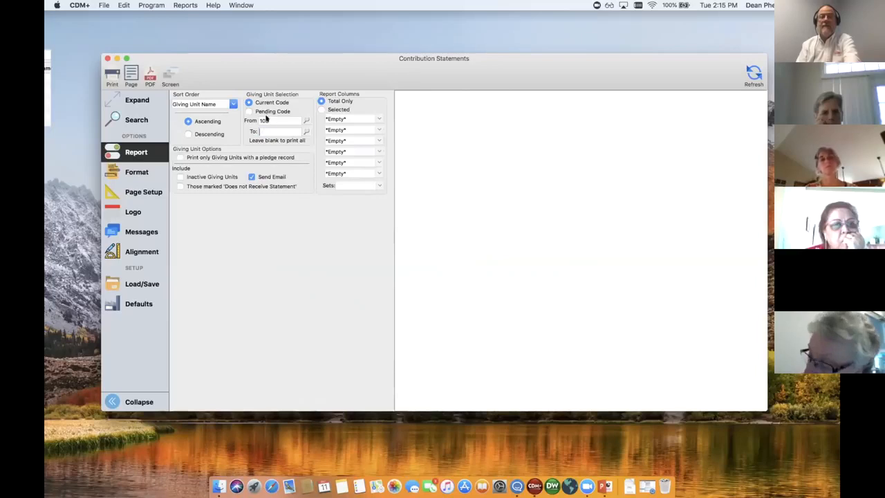
click(267, 120)
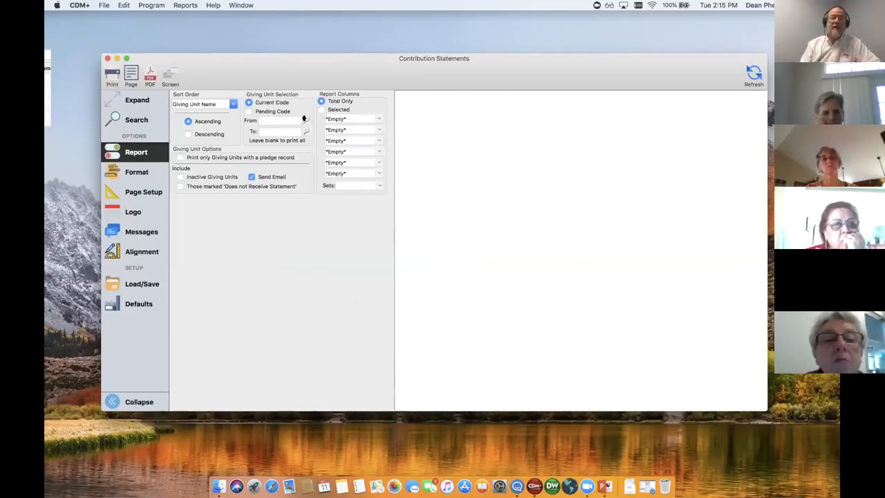
Look up giving units ordered by last name and choose the first one as the From code and a Disney unit as the To code
click(303, 119)
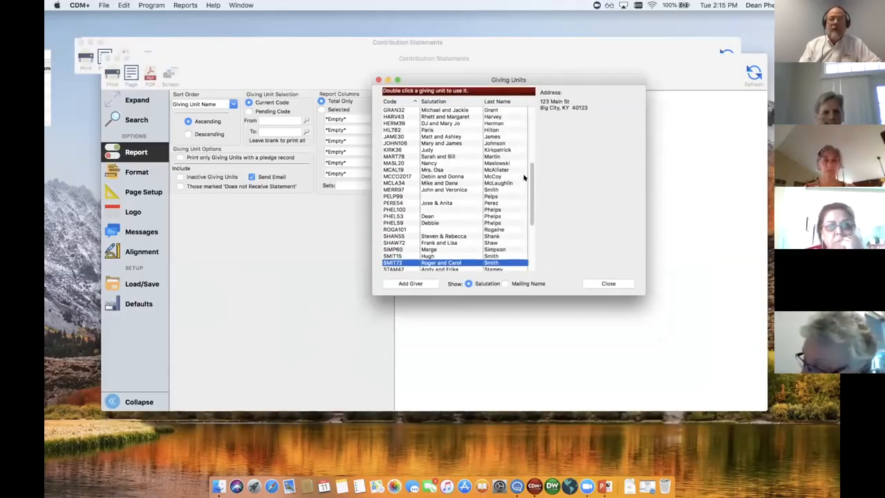
scroll(530, 146, up, 5)
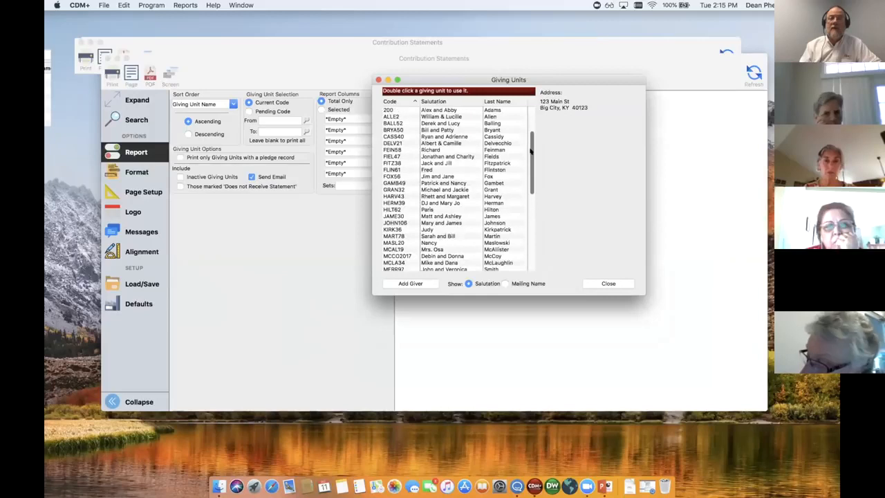
click(512, 102)
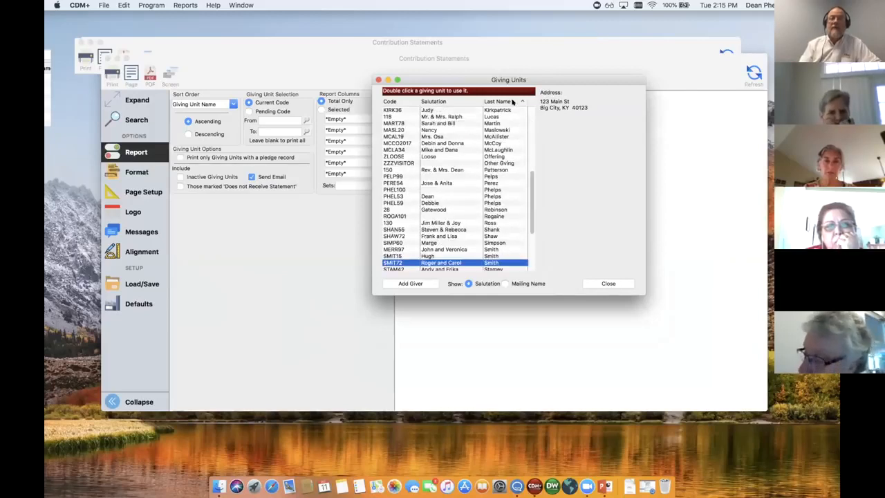
drag(528, 199, 494, 110)
double_click(493, 109)
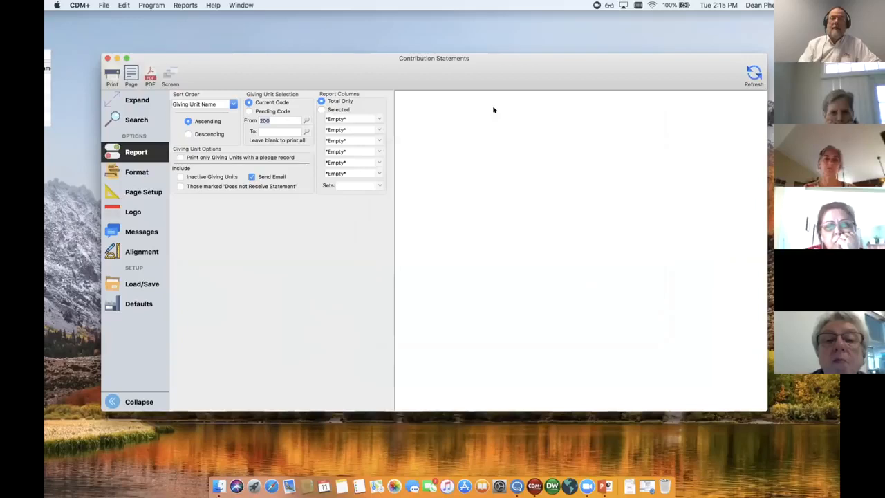
click(304, 131)
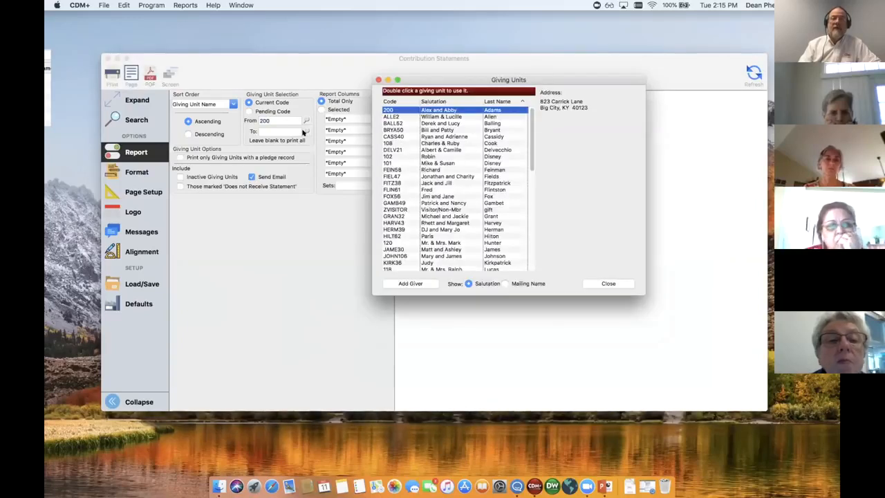
double_click(383, 163)
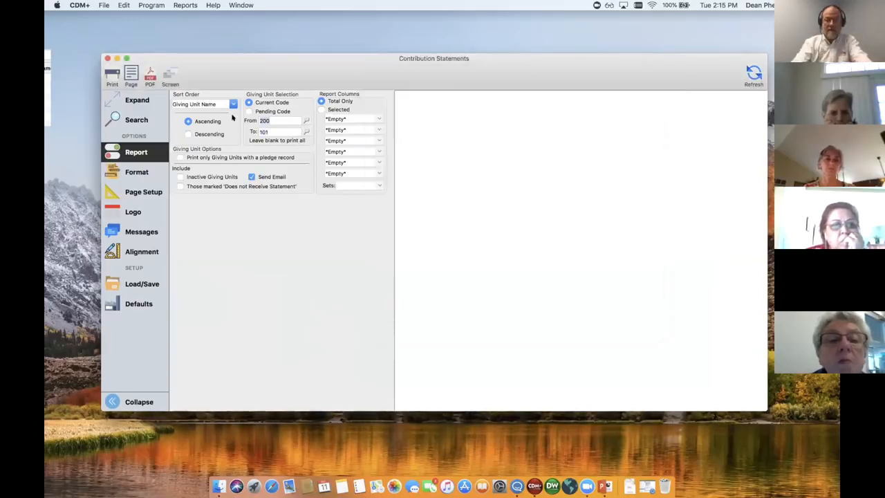
Set the giving unit selection to run from code 100 to code 199
key(Tab)
text(202)
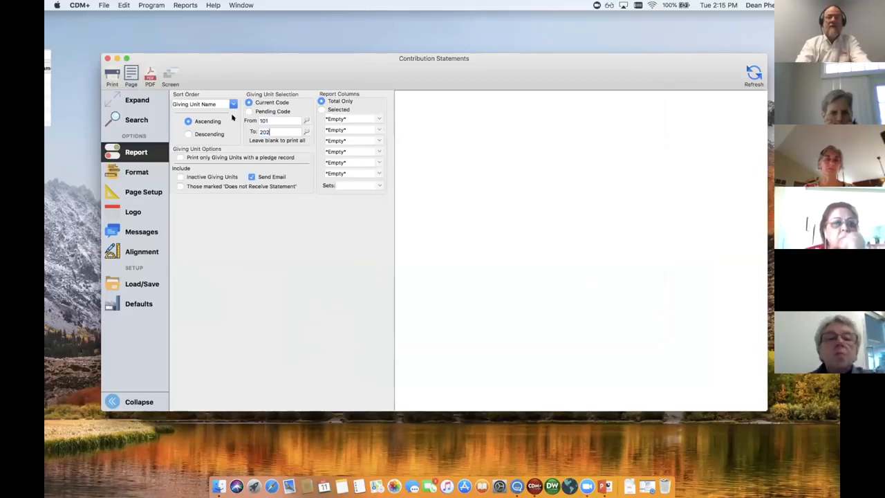
double_click(266, 121)
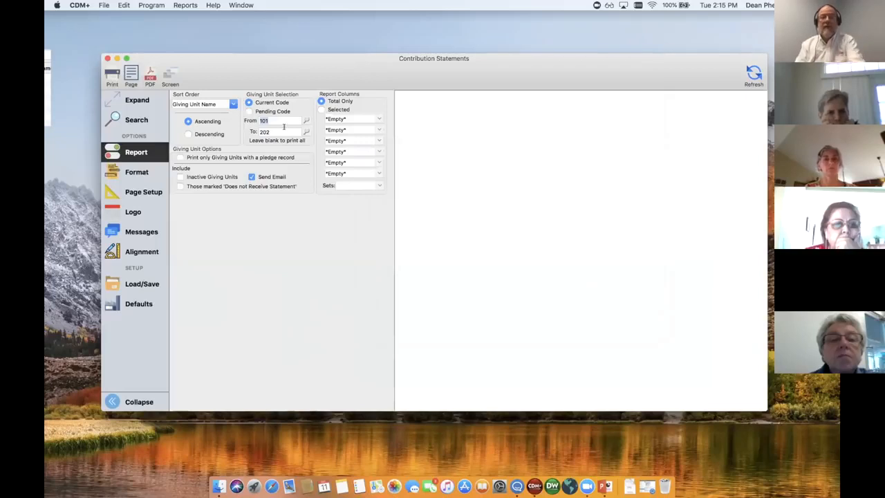
text(100)
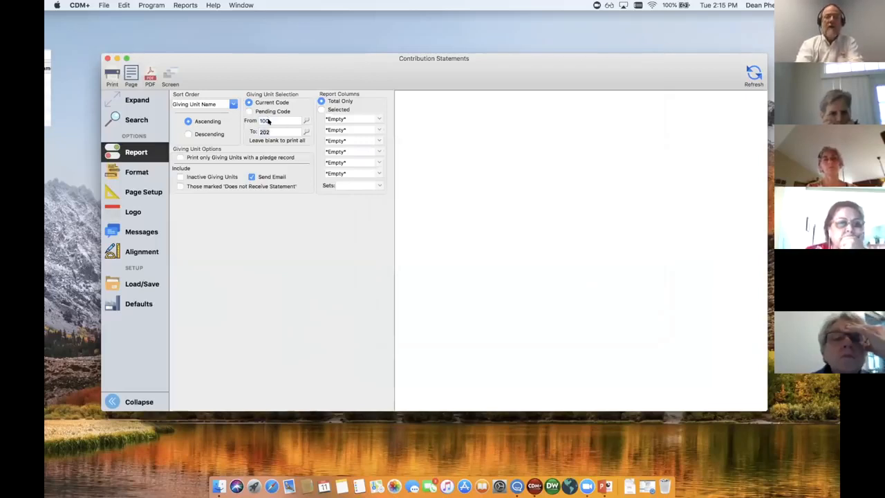
text(199)
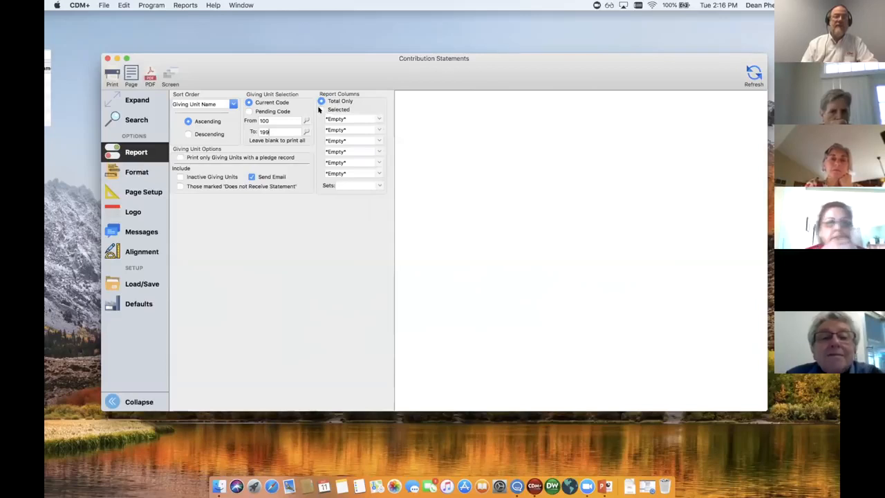
Switch the report columns to Selected and assign General Fund 2018 and Building Fund to the first two columns
click(321, 109)
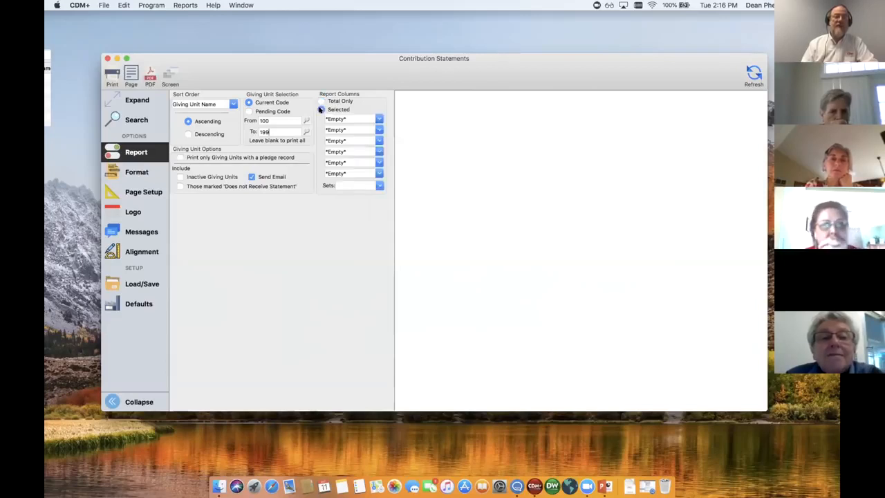
click(376, 119)
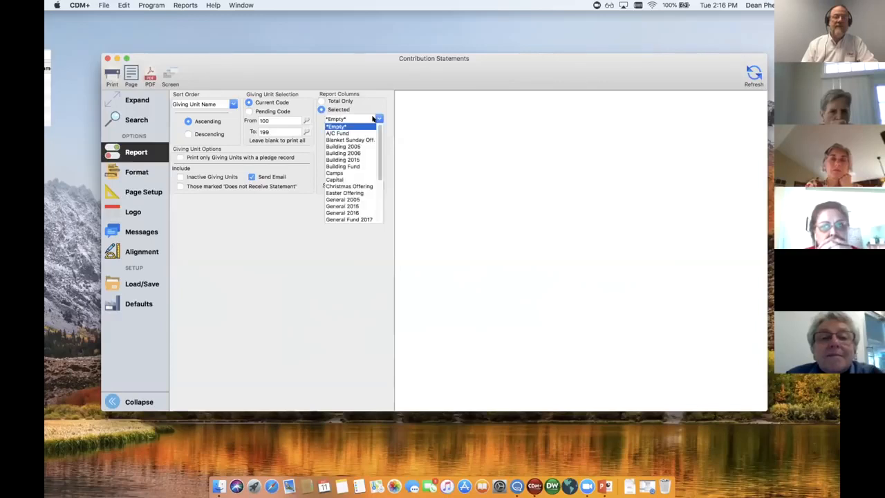
scroll(373, 207, down, 3)
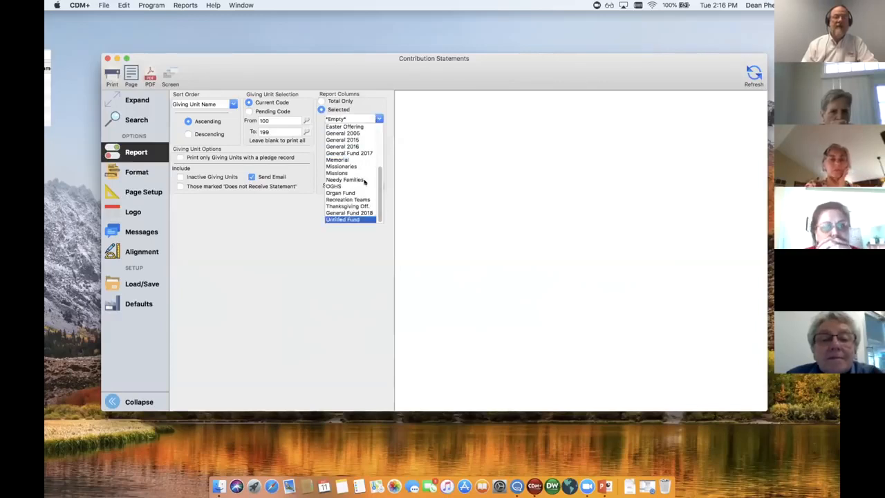
click(353, 211)
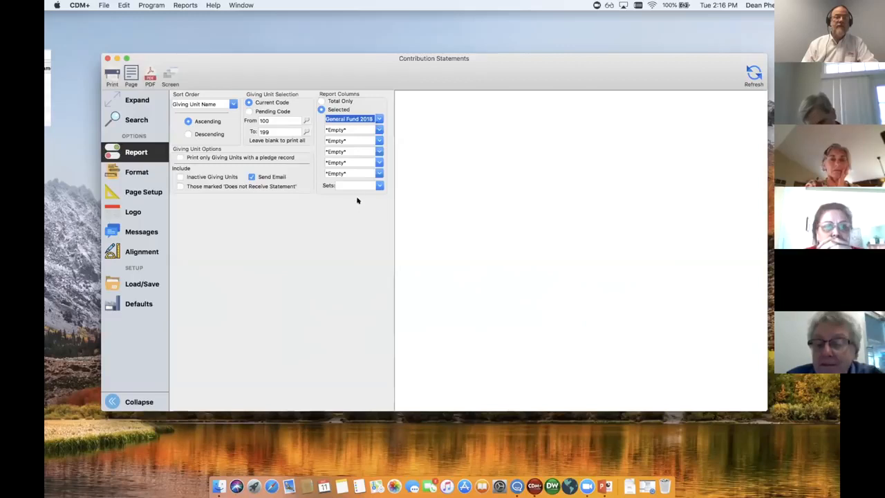
click(378, 129)
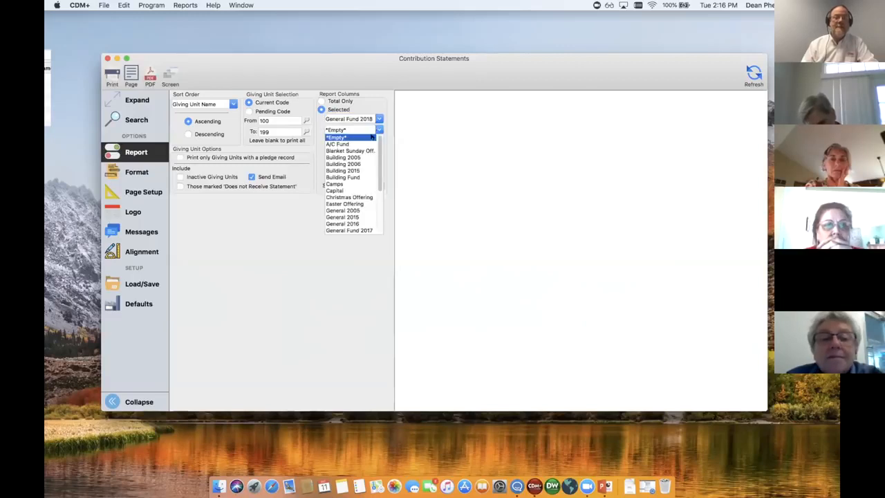
click(336, 177)
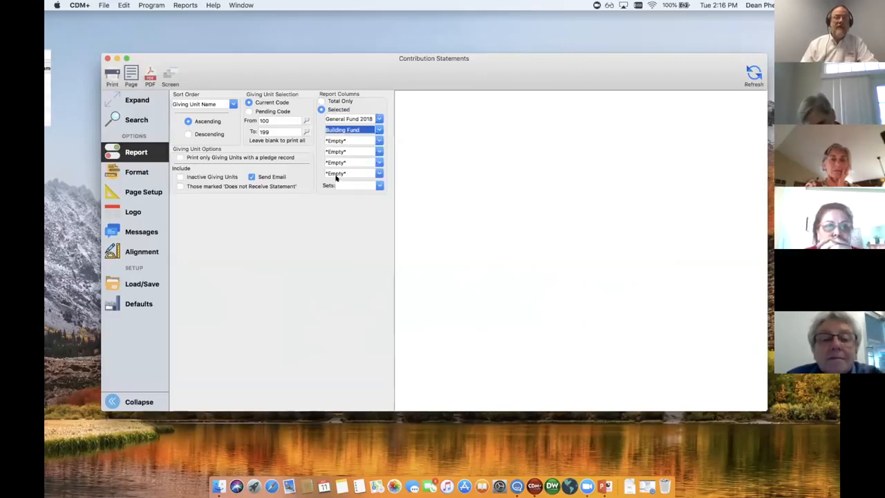
Assign Missions to the third report column and Memorial to the fourth
click(377, 140)
scroll(374, 203, down, 3)
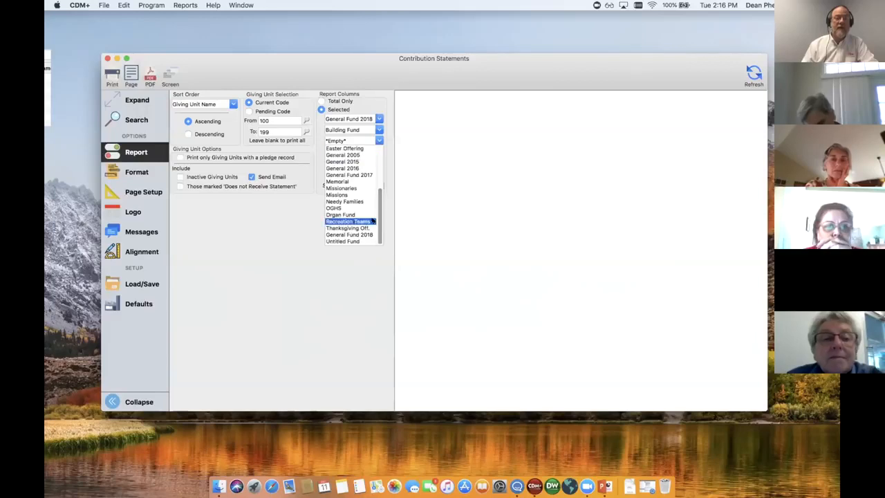
click(337, 192)
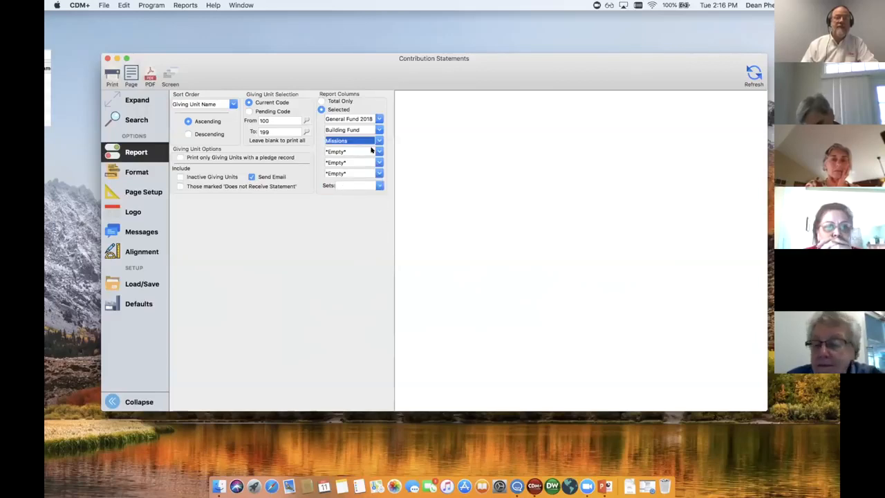
click(375, 151)
scroll(353, 207, down, 3)
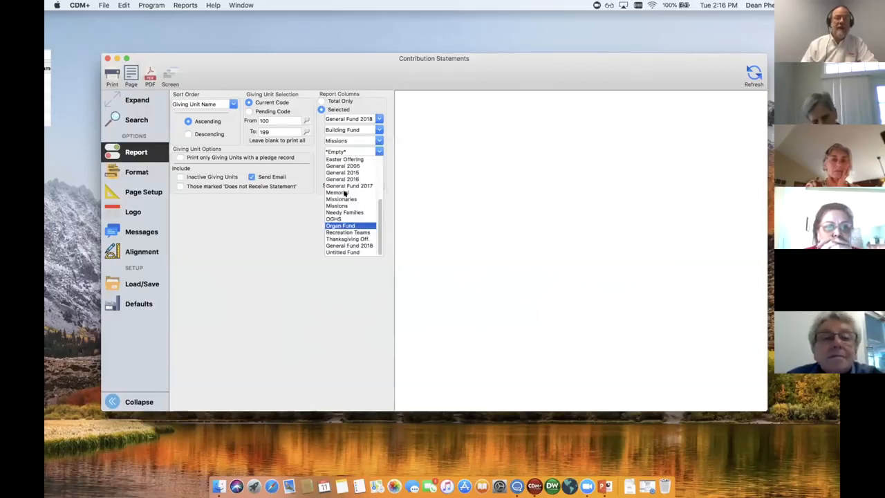
click(343, 193)
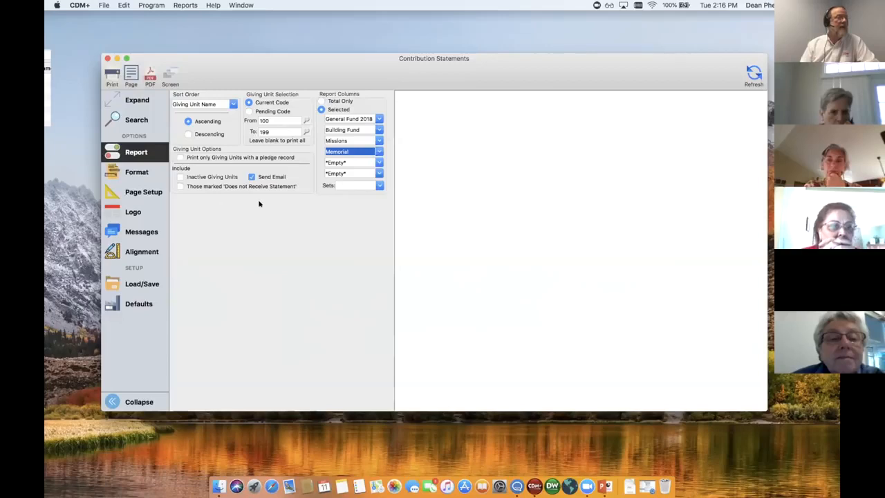
click(136, 119)
click(141, 152)
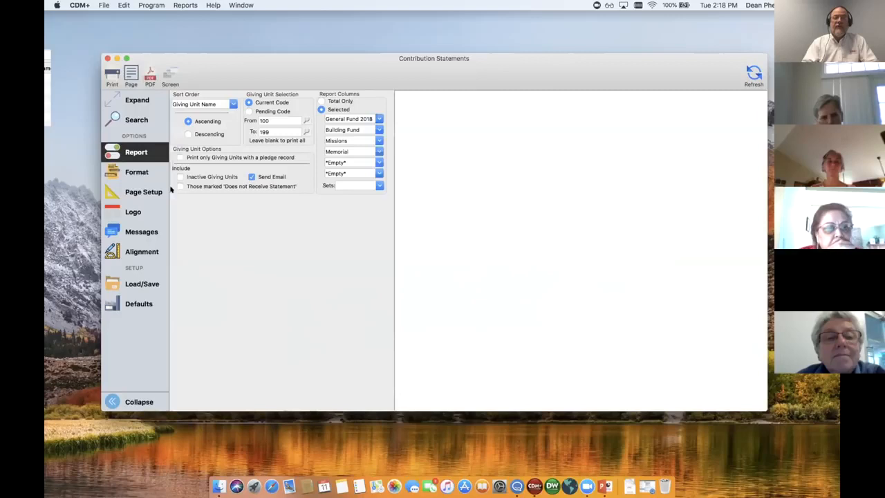
click(252, 176)
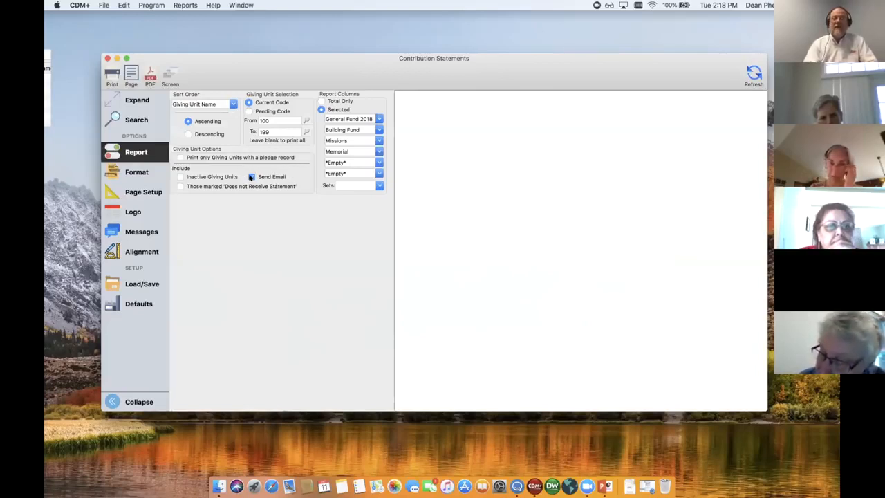
click(251, 177)
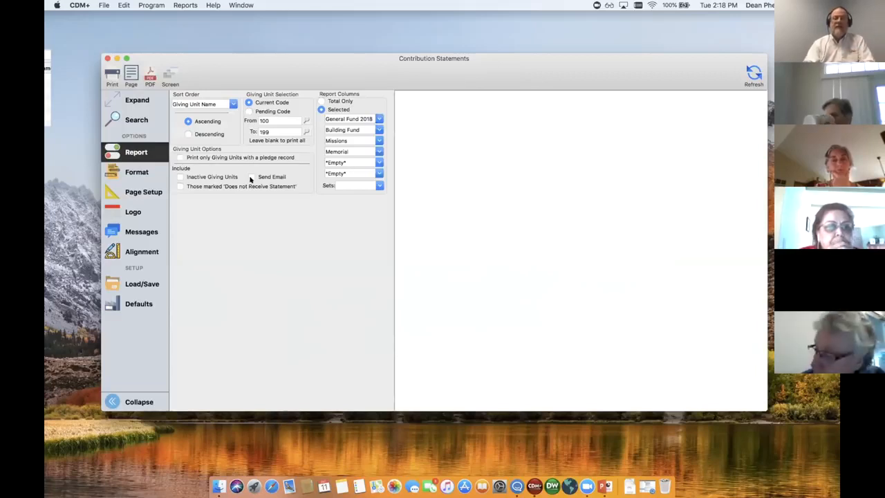
click(252, 176)
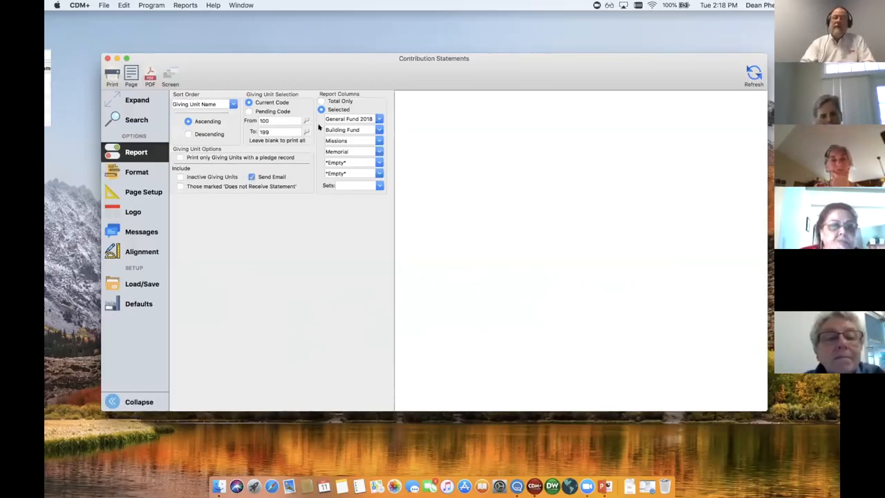
Generate the contribution statements preview, and widen the window to enlarge the displayed statement
click(753, 72)
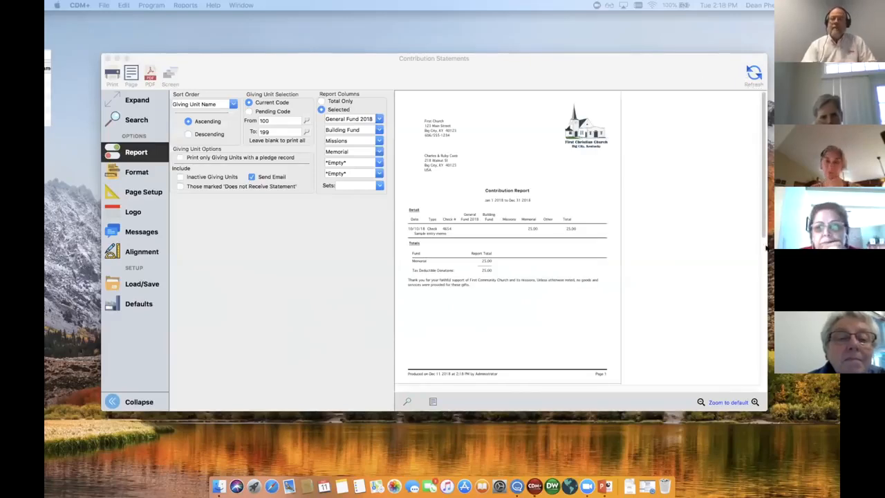
drag(765, 247, 806, 246)
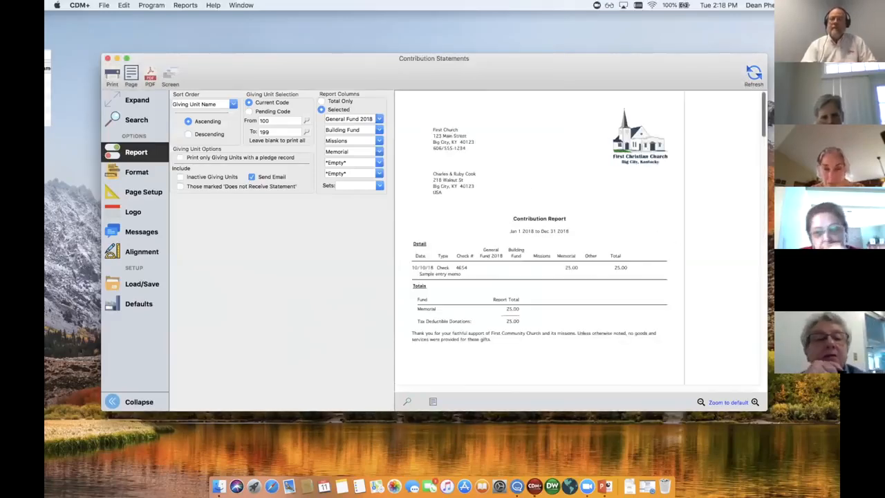
click(794, 401)
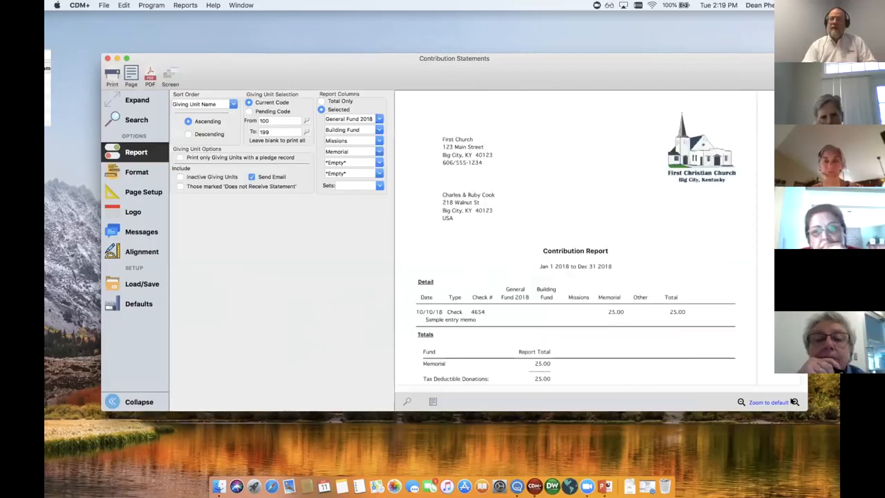
click(794, 402)
click(739, 401)
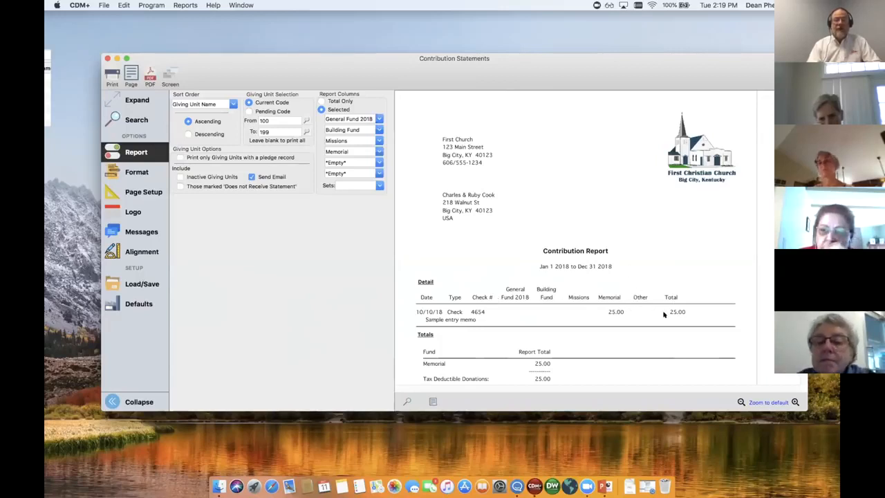
Read through the fund columns, totals and closing message of the first two giving units' statements
scroll(622, 333, down, 3)
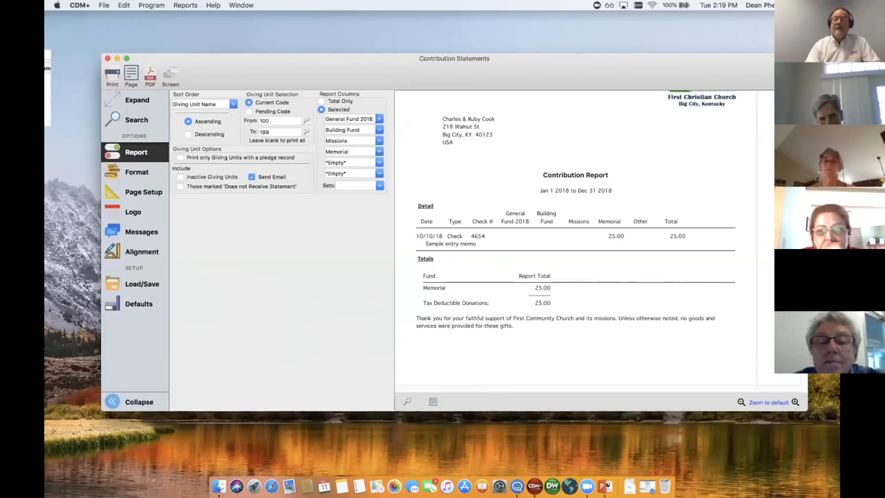
key(Page_Down)
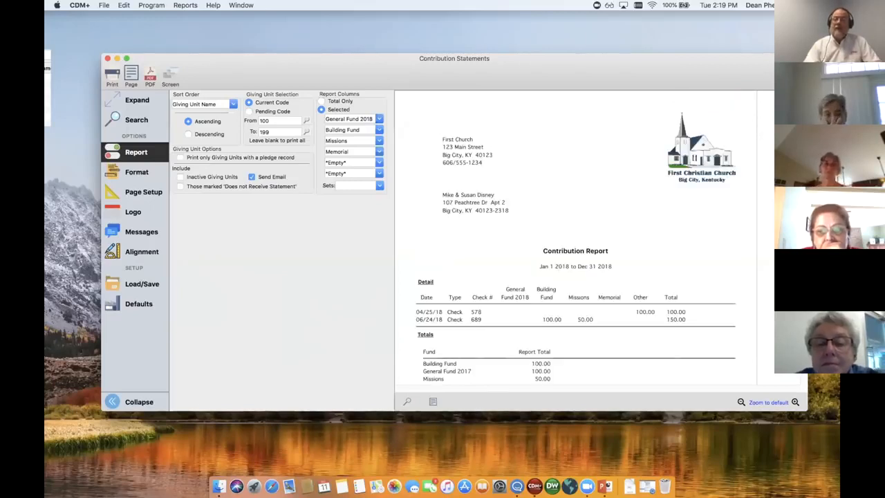
scroll(575, 237, down, 3)
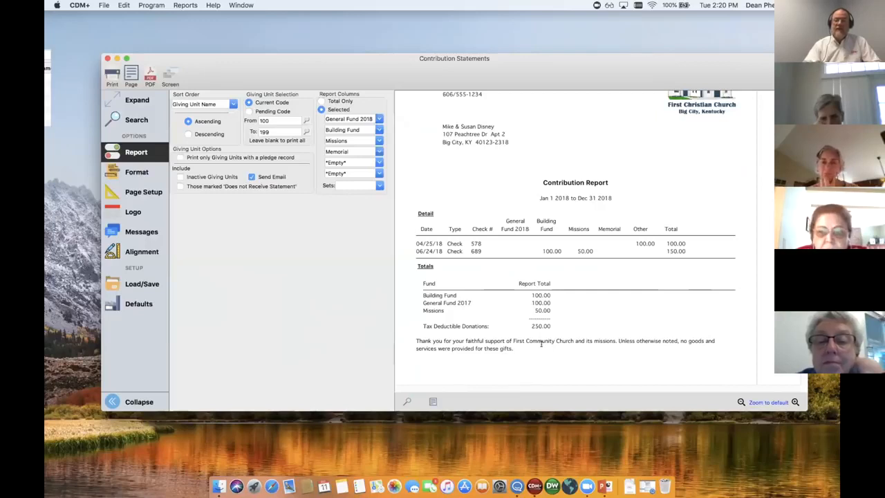
Read through the remaining giving units' statements in the preview, checking fund columns, totals, closing message and page footer through the last page
click(803, 332)
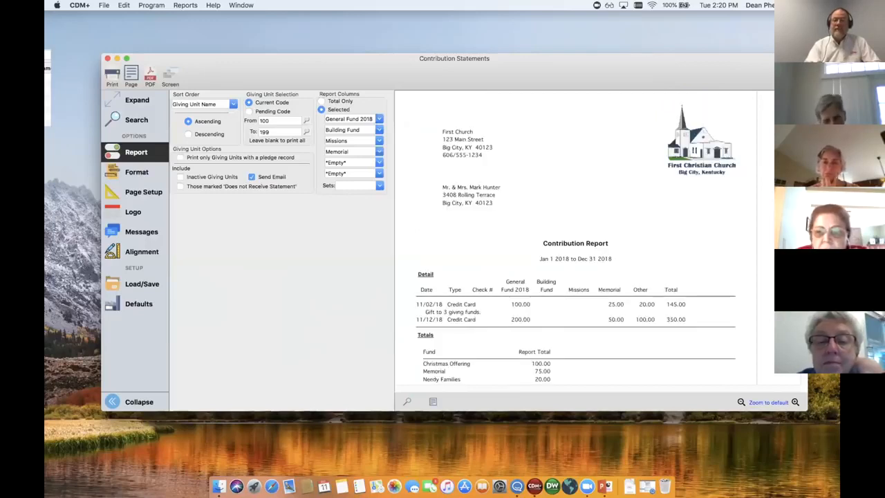
scroll(575, 236, down, 5)
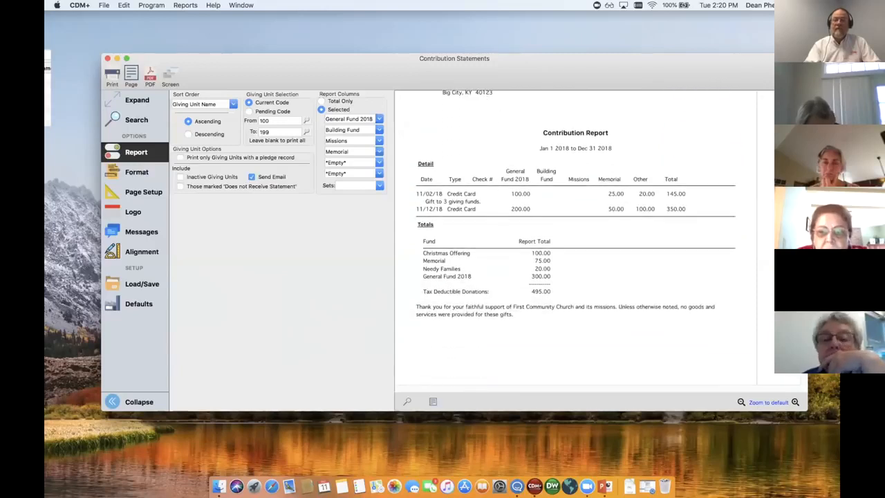
scroll(575, 236, down, 5)
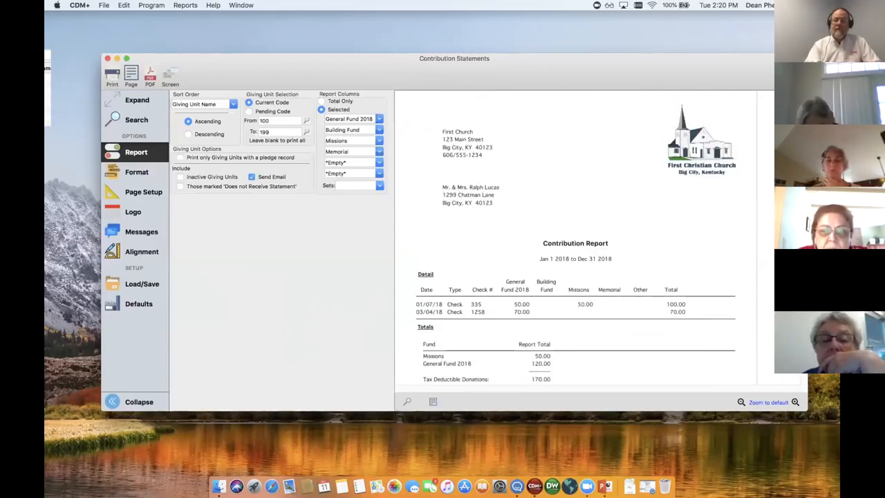
scroll(575, 236, down, 10)
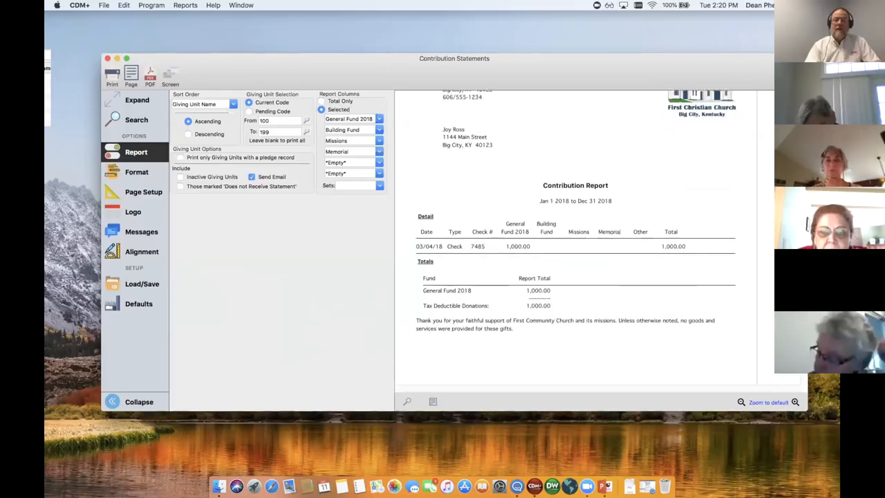
scroll(575, 236, down, 2)
scroll(551, 250, down, 4)
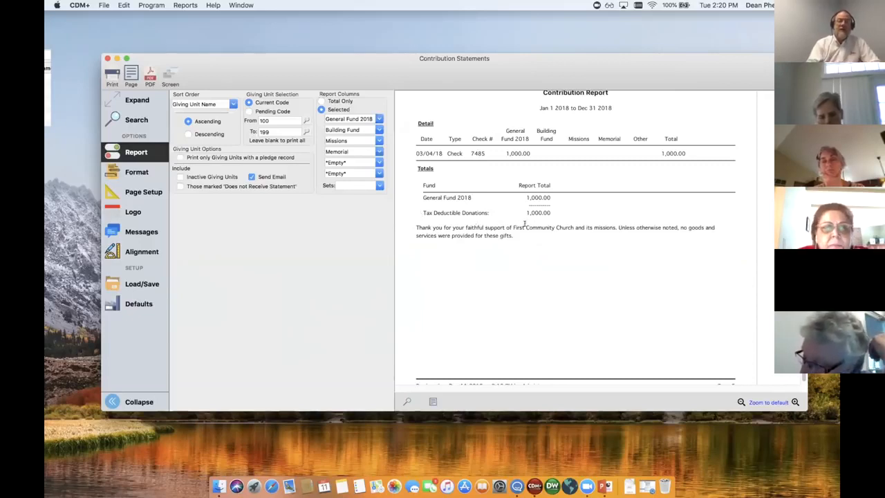
scroll(530, 223, down, 1)
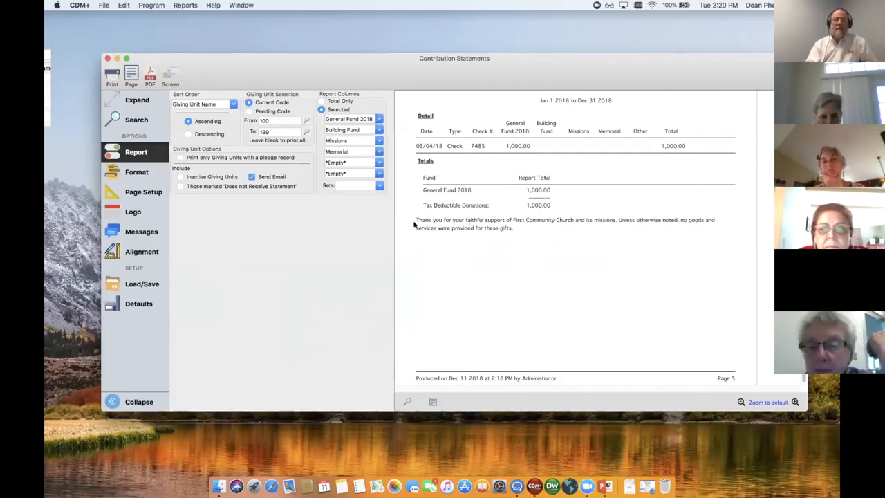
scroll(538, 147, up, 3)
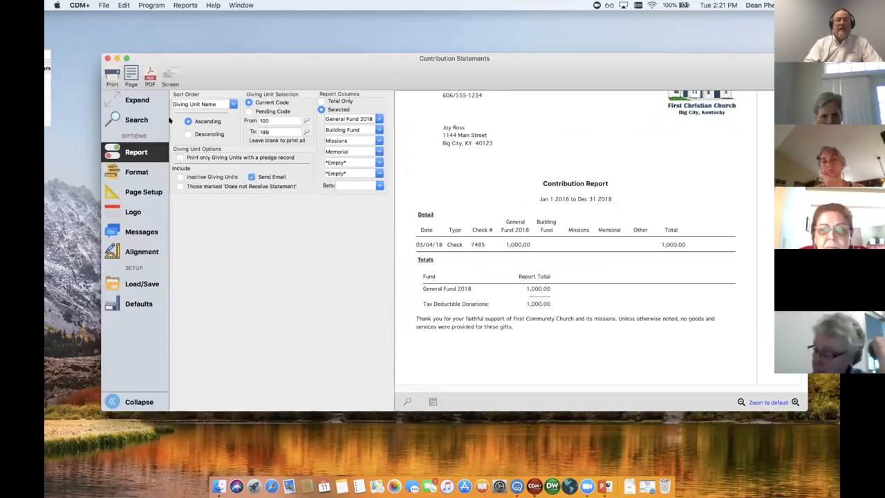
Open the statement format options and compare the Check # and Memos print options with the first giving unit's statement
click(134, 172)
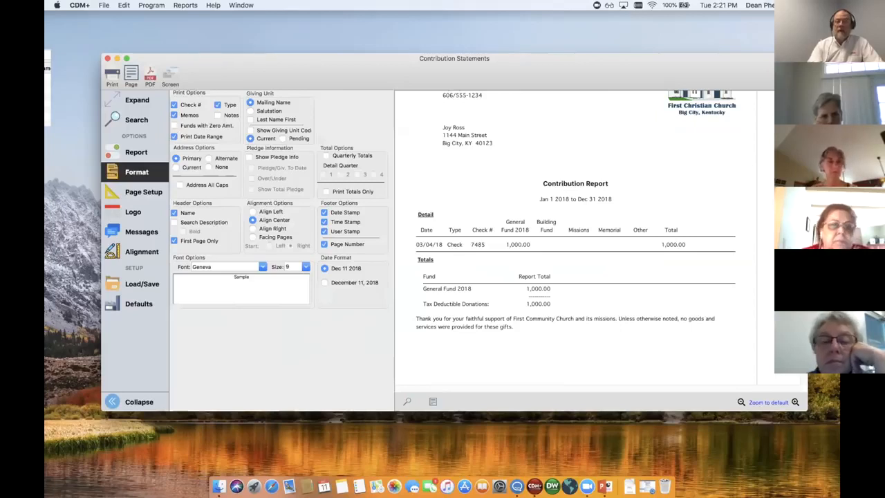
scroll(575, 238, down, 10)
scroll(575, 239, down, 5)
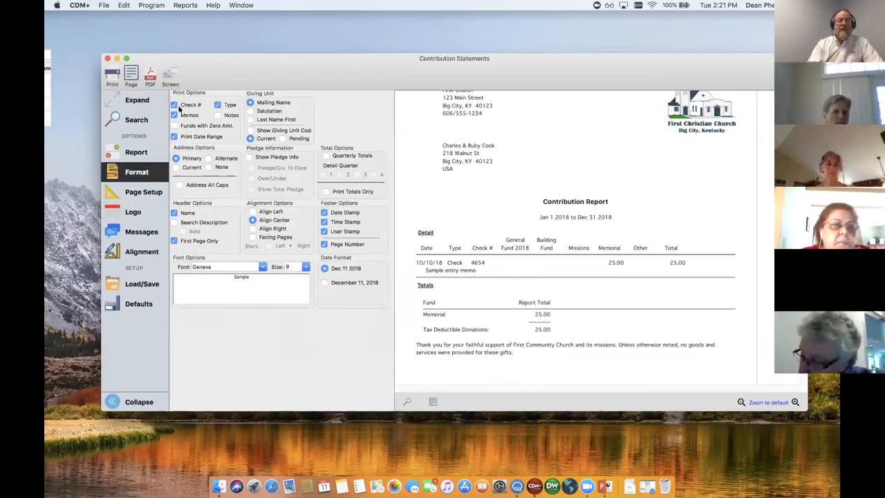
scroll(448, 266, up, 1)
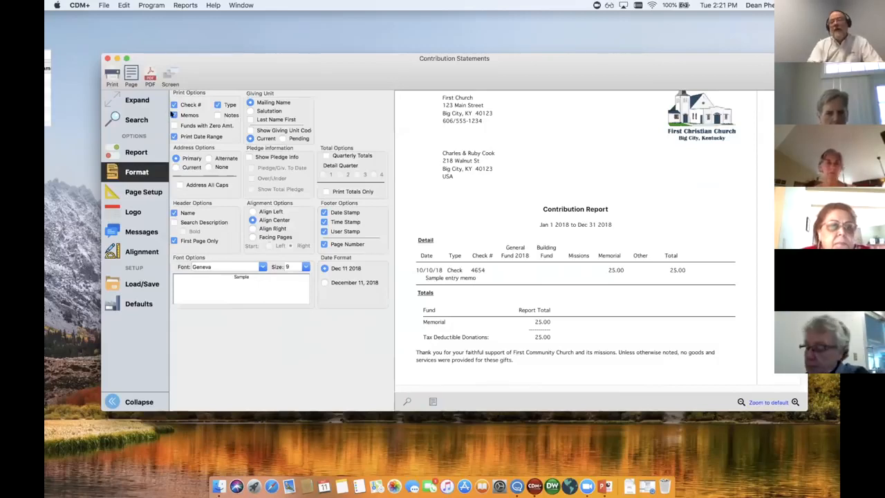
Open Contribution Maintenance to look at its Memorial/Note and Entry Memo fields, and return to the contribution statements
click(152, 5)
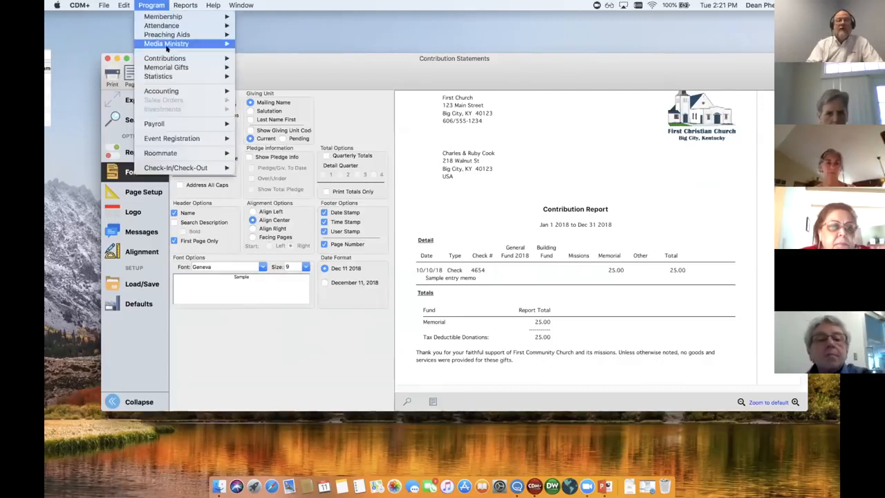
mouse_move(166, 58)
click(288, 139)
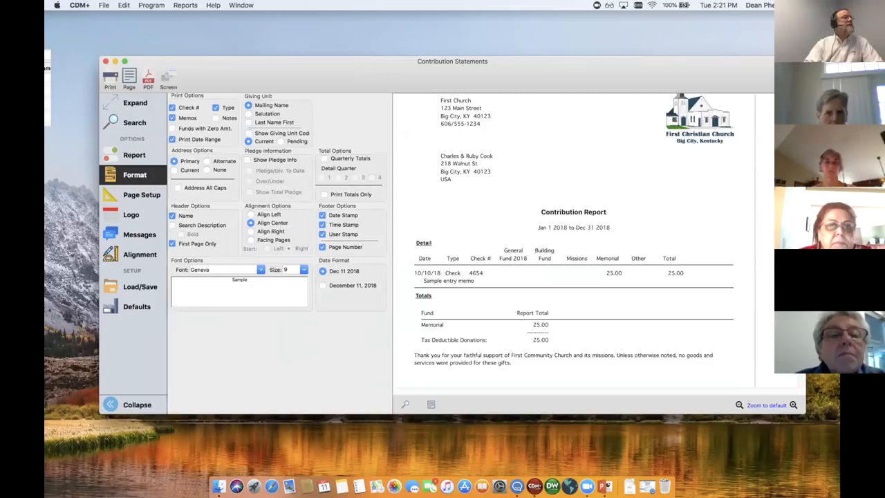
click(366, 163)
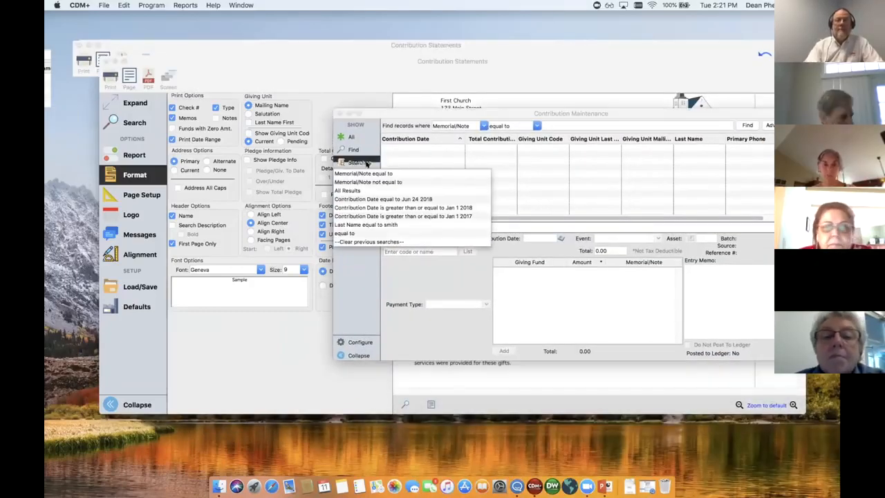
click(556, 111)
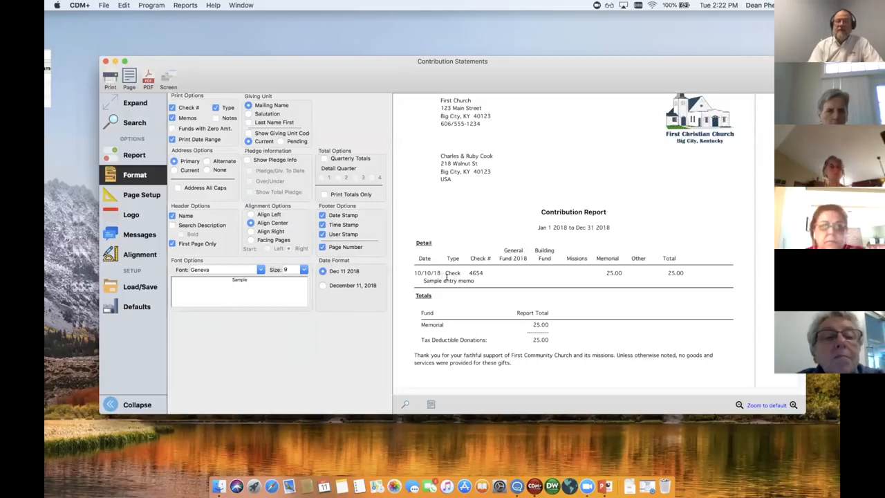
Turn off Memos, regenerate the preview to check the first statement without its entry memo, and turn Memos back on
drag(420, 277, 462, 279)
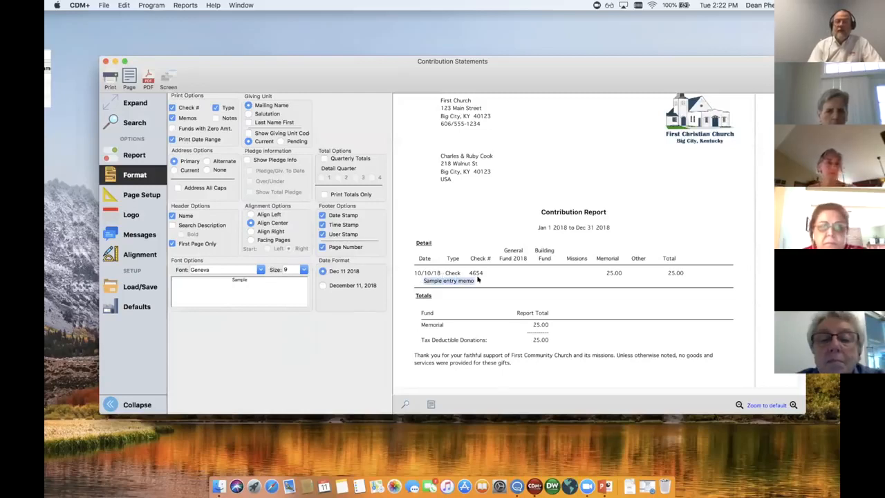
click(500, 278)
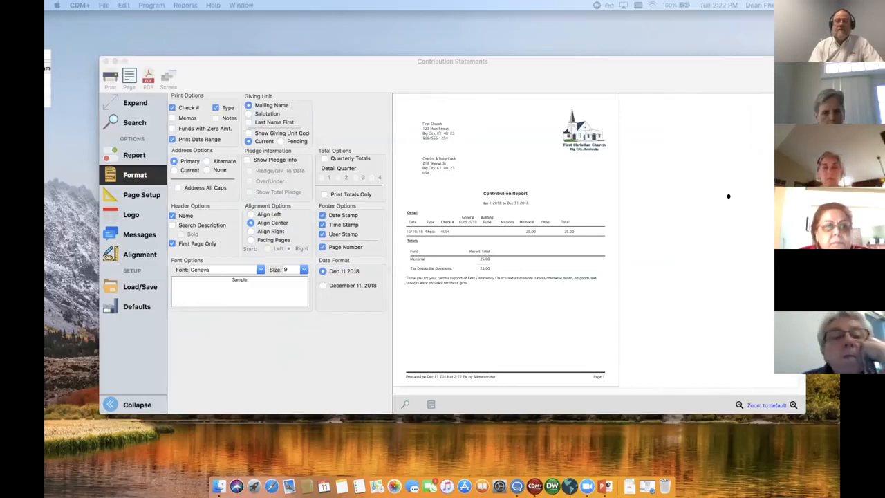
click(777, 401)
click(793, 404)
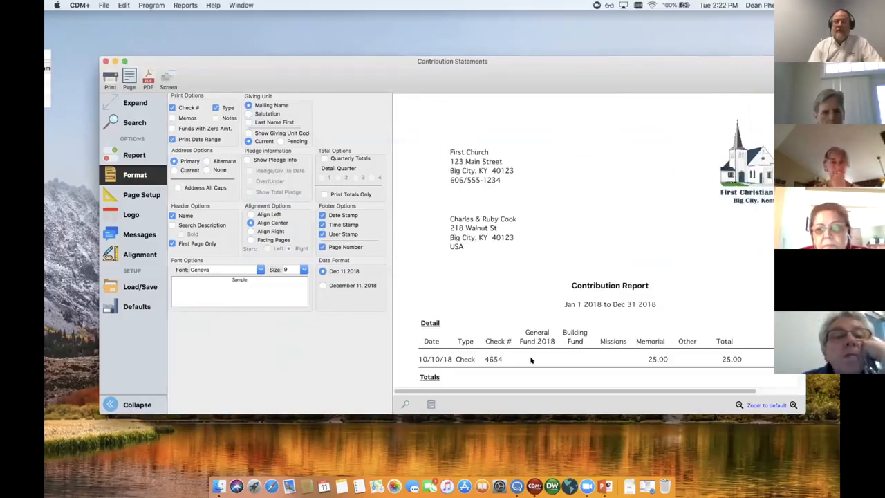
click(739, 403)
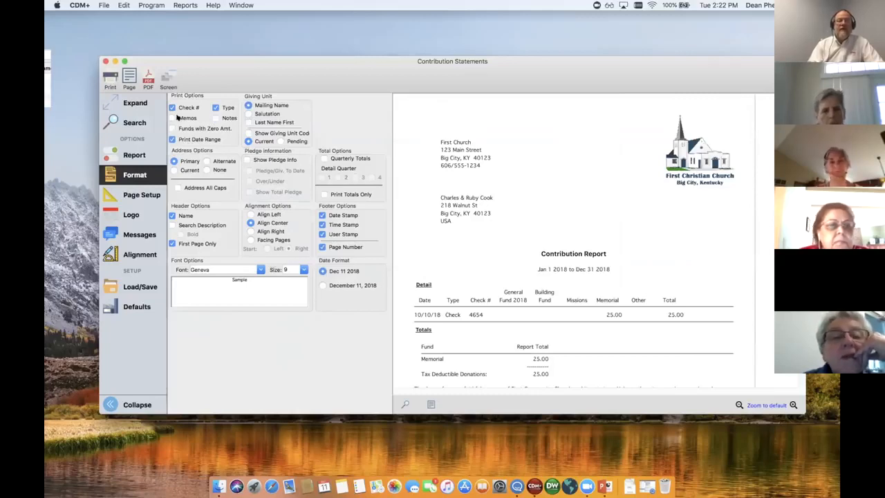
click(171, 117)
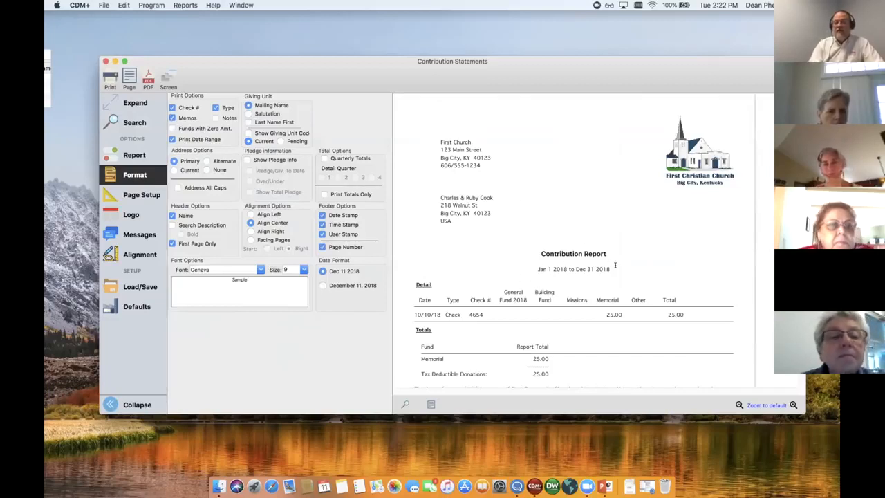
Turn off Print Date Range, regenerate the preview to check the heading without the dates, and turn Print Date Range back on
drag(611, 269, 524, 269)
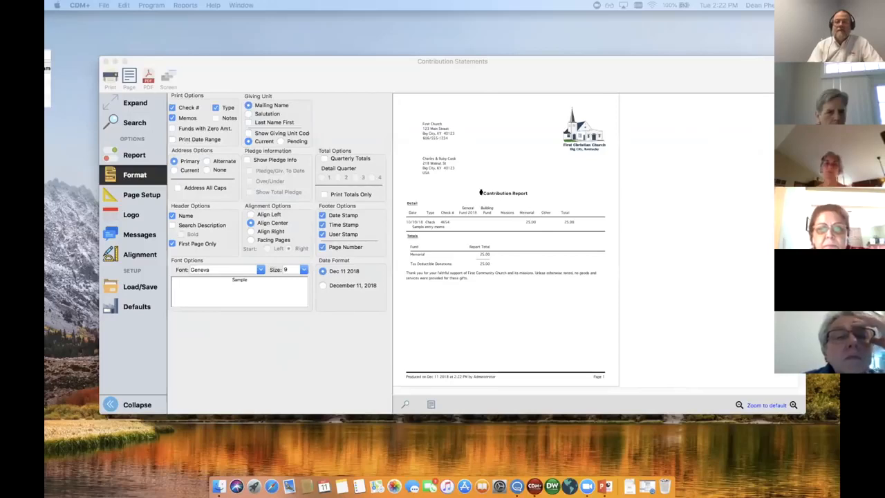
click(480, 193)
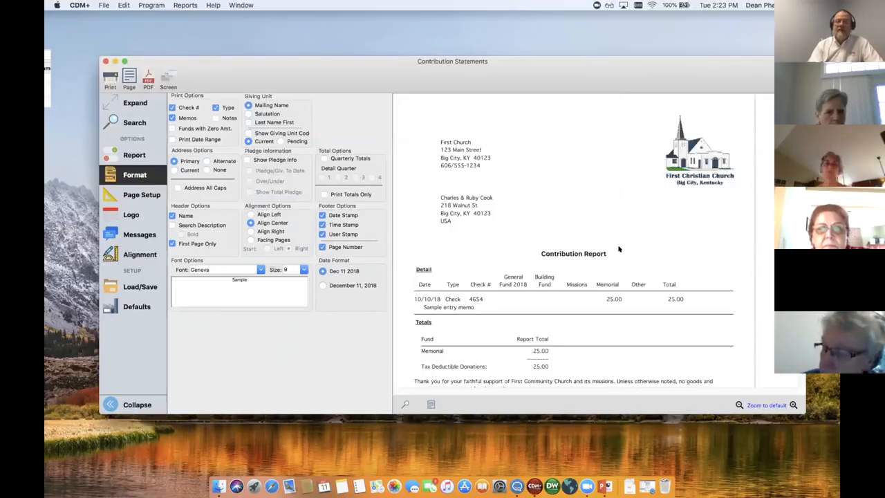
click(172, 139)
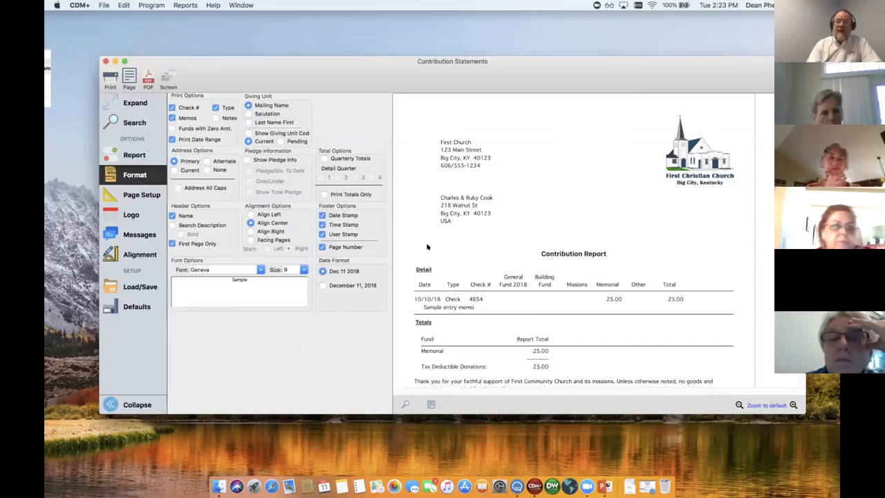
Examine the first statement's centered report title and its footer stamps and page number against the header, alignment and footer options
drag(427, 245, 626, 261)
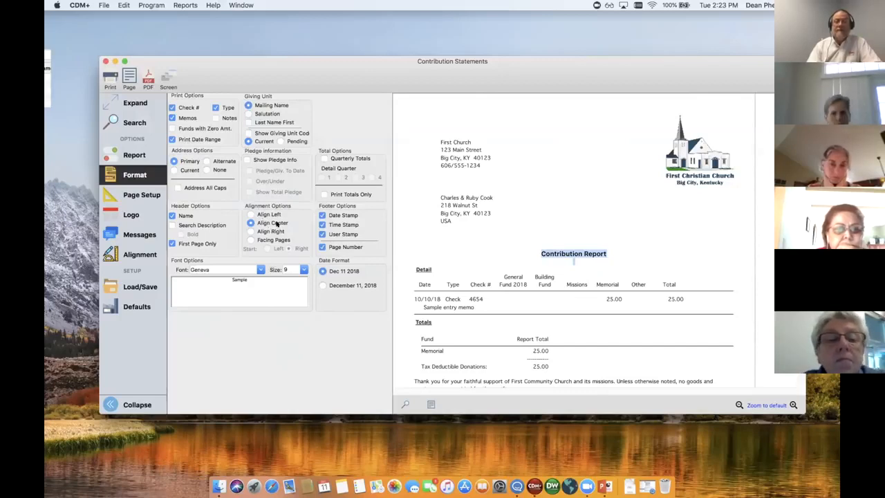
scroll(489, 252, down, 5)
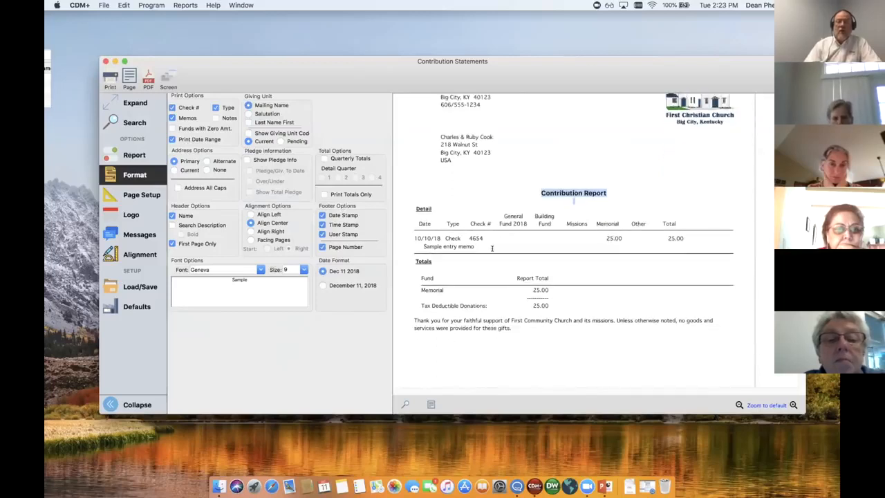
scroll(491, 248, down, 2)
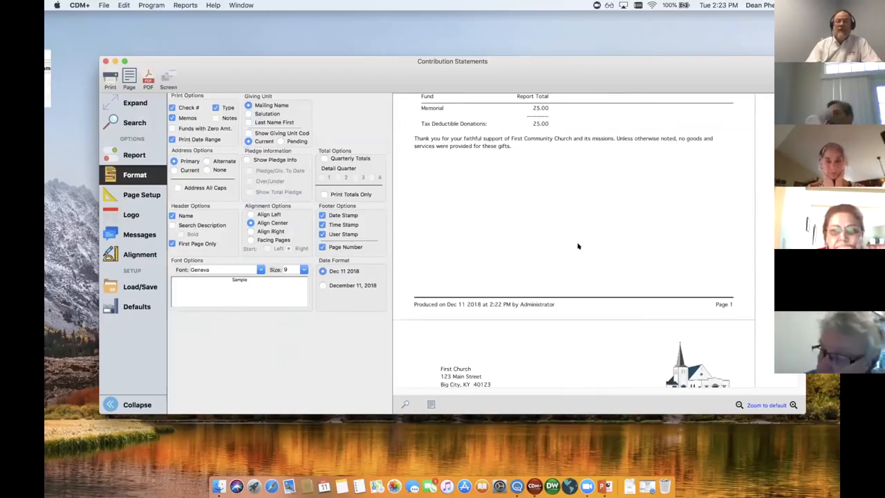
scroll(577, 246, up, 3)
scroll(578, 246, up, 4)
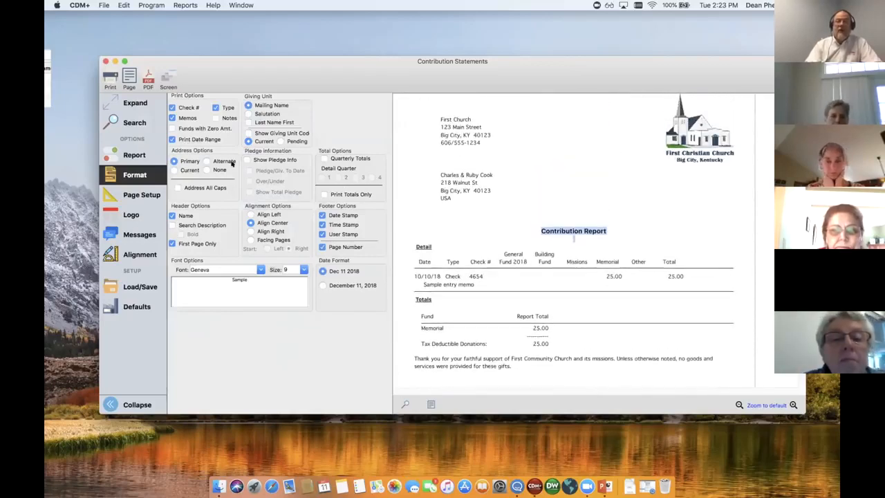
Preview the statements with Quarterly Totals and Print Totals Only enabled, and regenerate them with both options turned back off
click(323, 158)
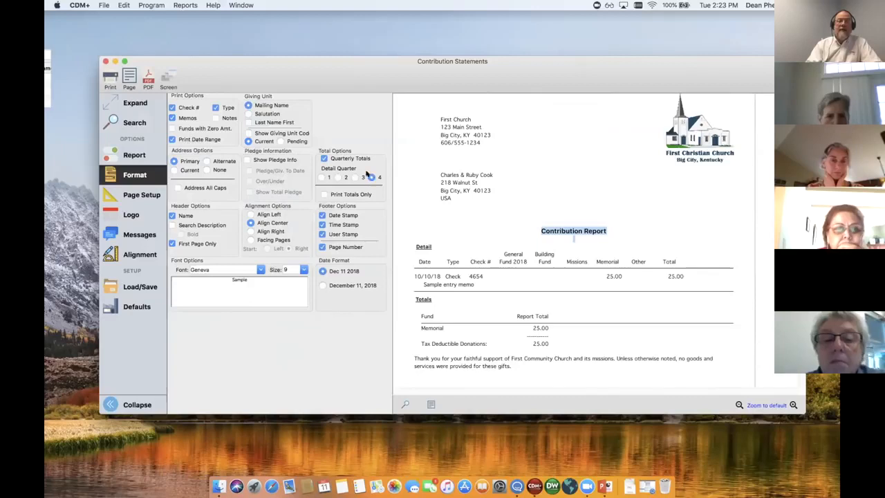
click(324, 194)
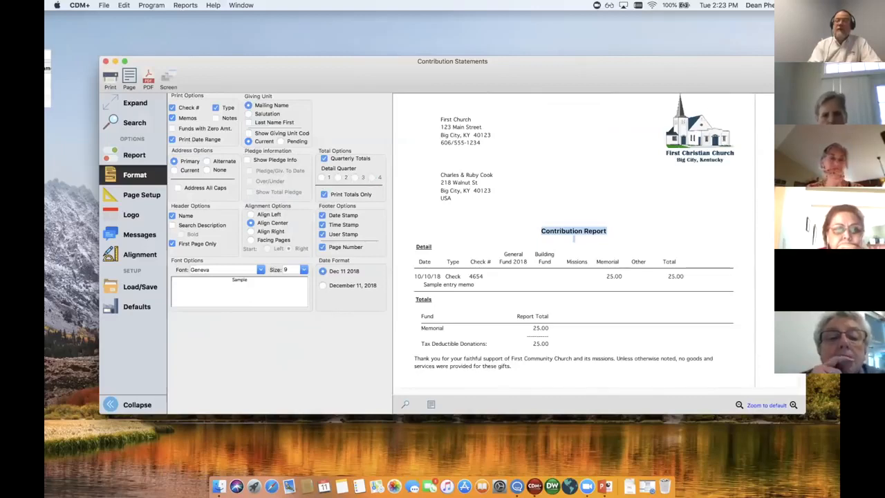
click(697, 192)
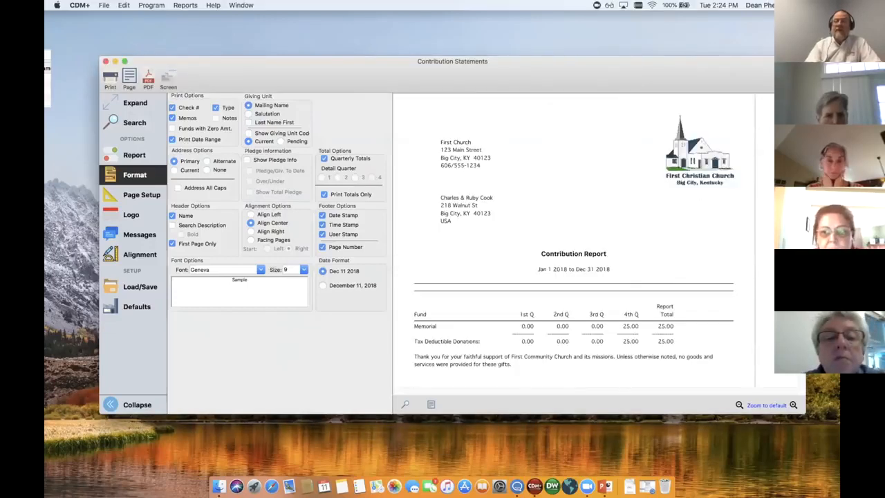
scroll(774, 193, down, 10)
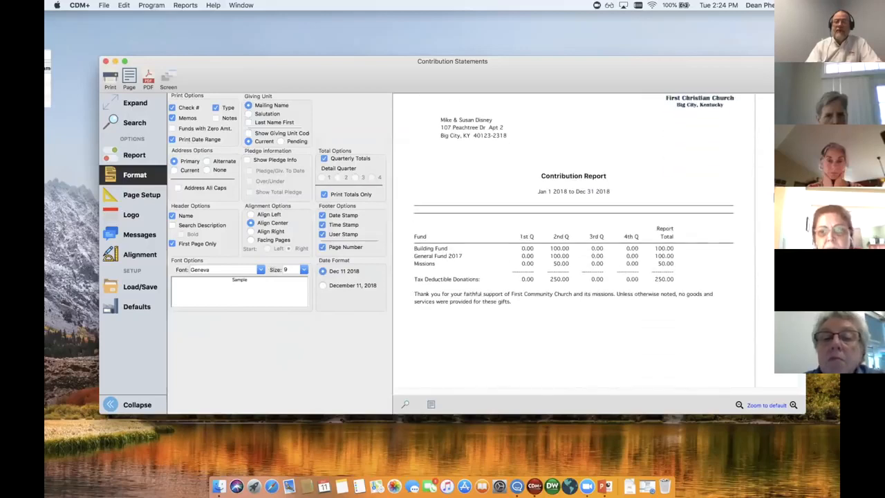
scroll(773, 197, down, 2)
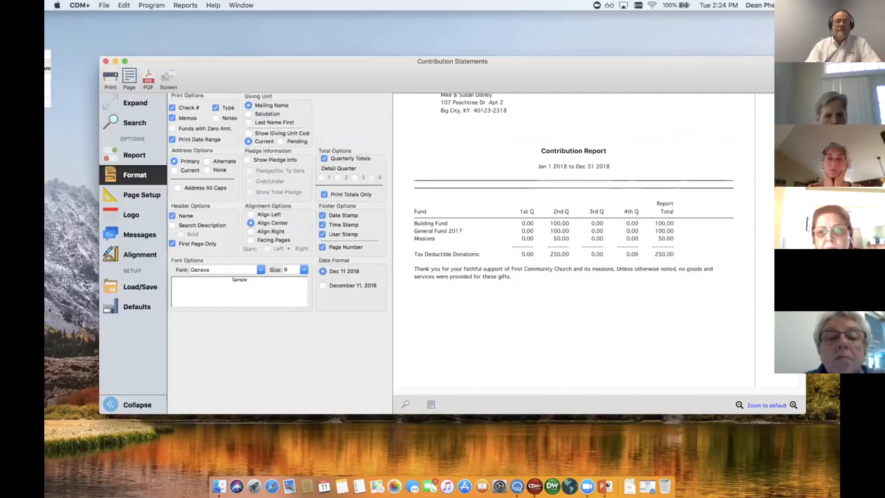
click(343, 161)
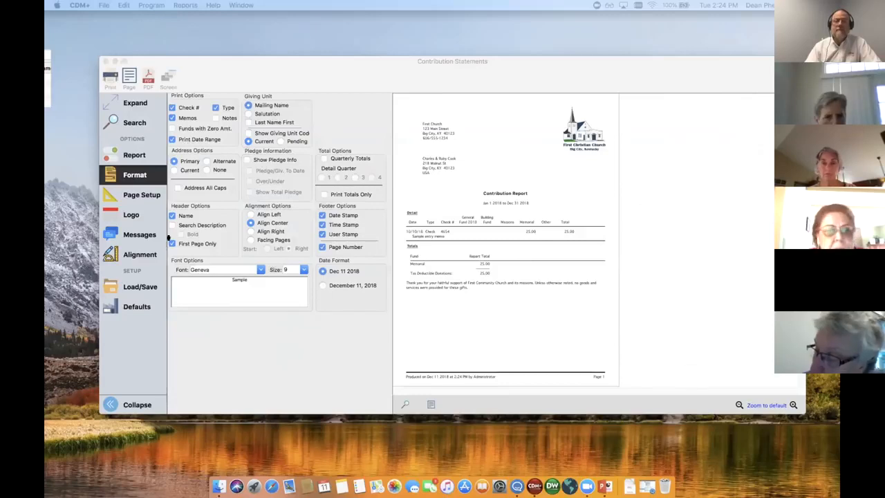
Review the page setup margins and the logo graphic and positioning options, checking the logo on the previewed statements
click(143, 195)
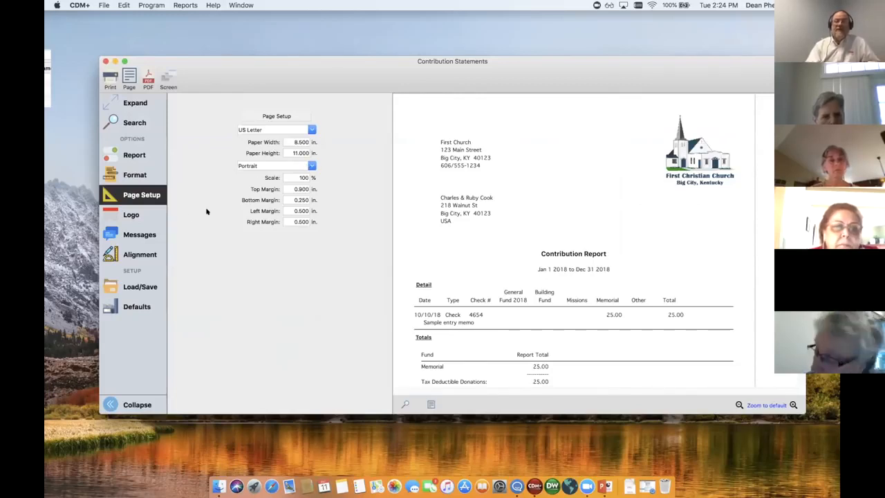
click(128, 215)
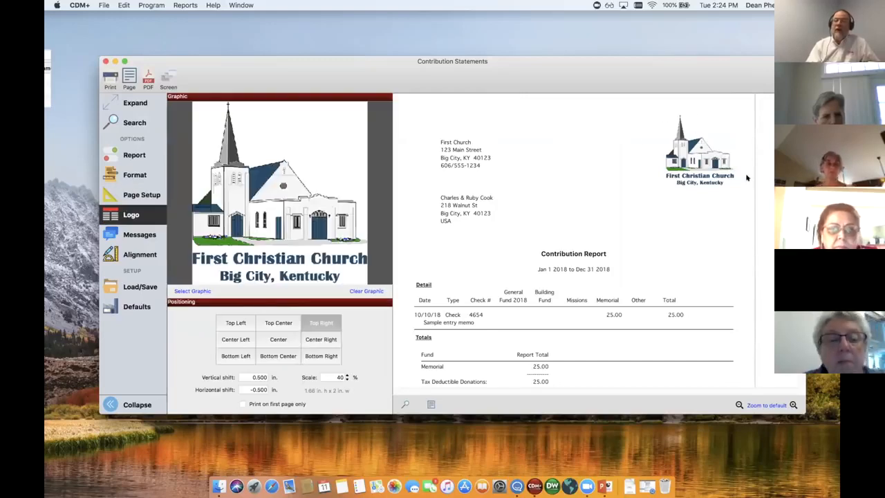
scroll(574, 242, down, 15)
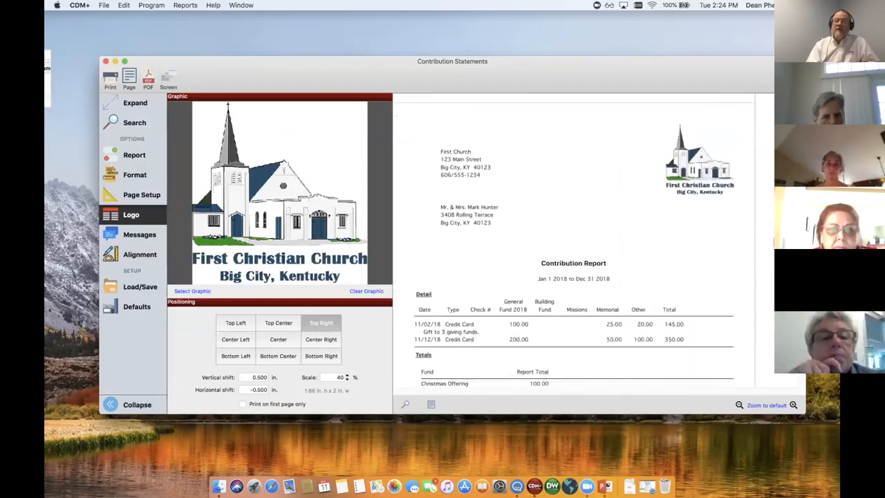
Look through the graphic browser for selecting the statement logo and close it with the church logo kept
scroll(419, 190, down, 5)
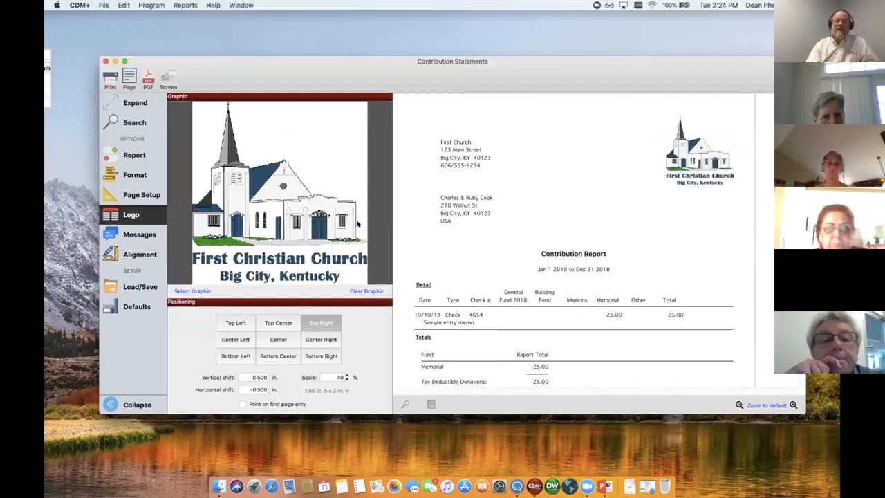
click(192, 289)
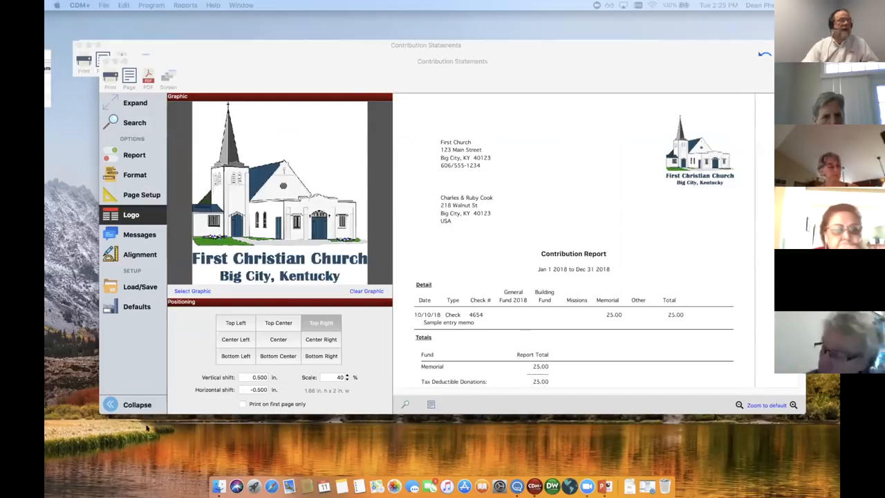
drag(656, 263, 642, 20)
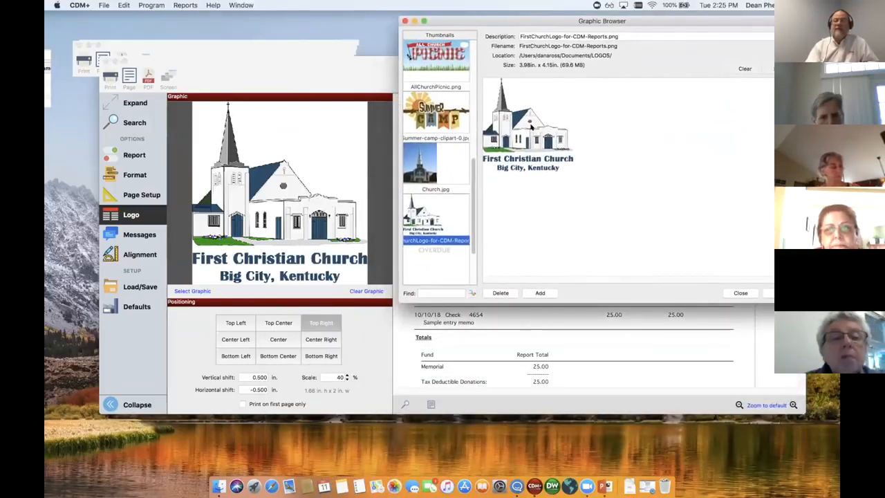
click(739, 292)
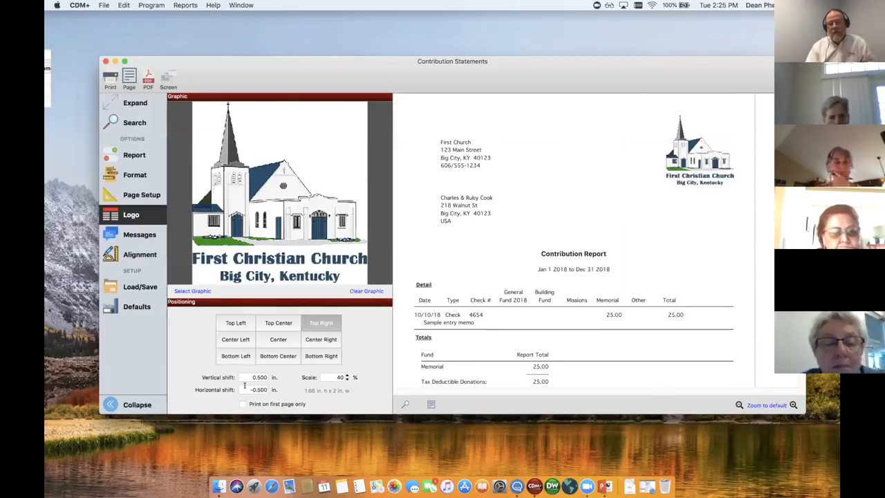
Review the giver and non-giver messages and compare the giver message with the text below the totals on the previewed statement
click(140, 234)
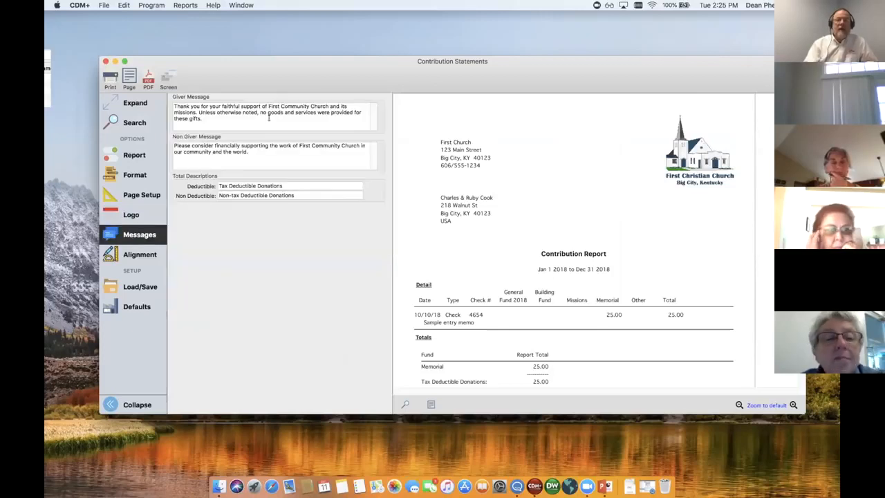
scroll(638, 249, down, 3)
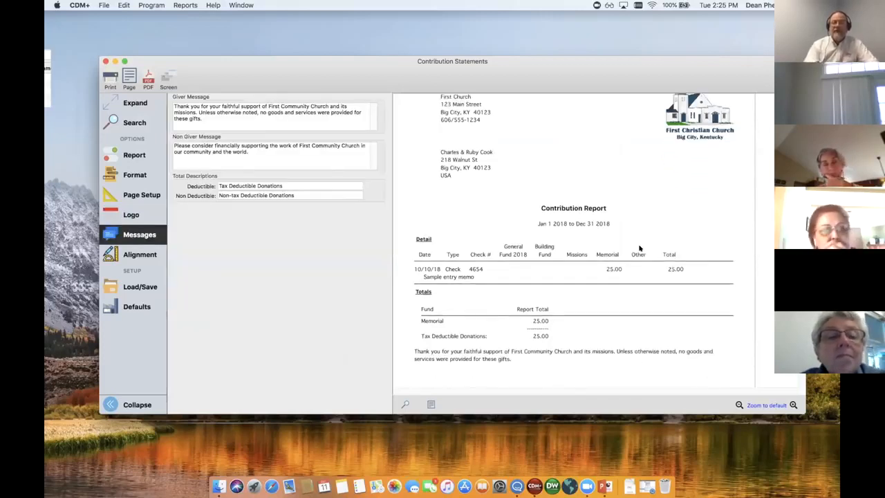
scroll(639, 249, down, 1)
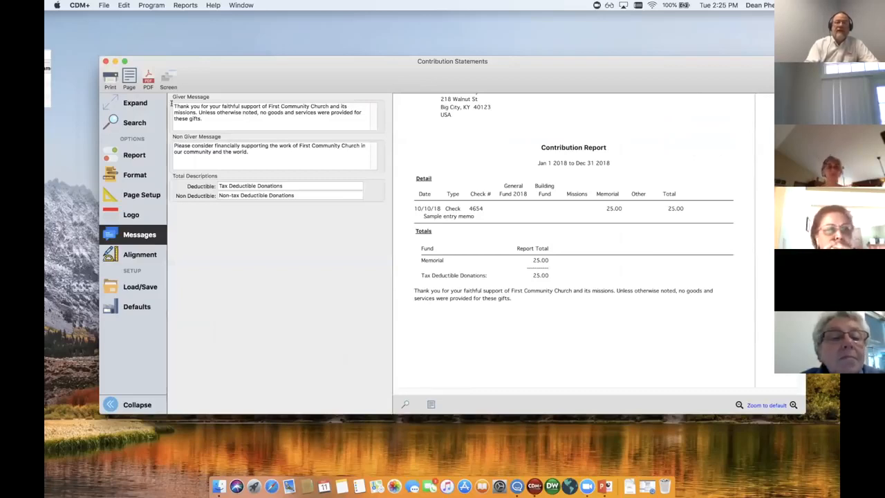
drag(177, 105, 206, 119)
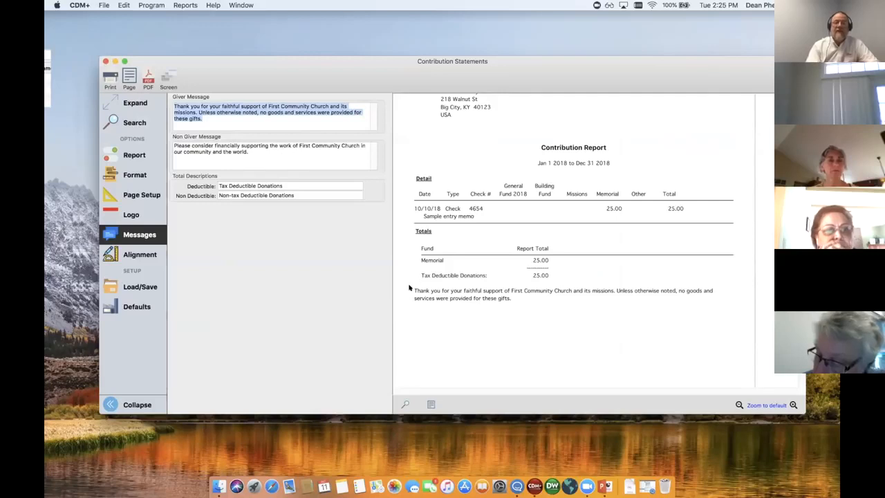
drag(412, 288, 474, 299)
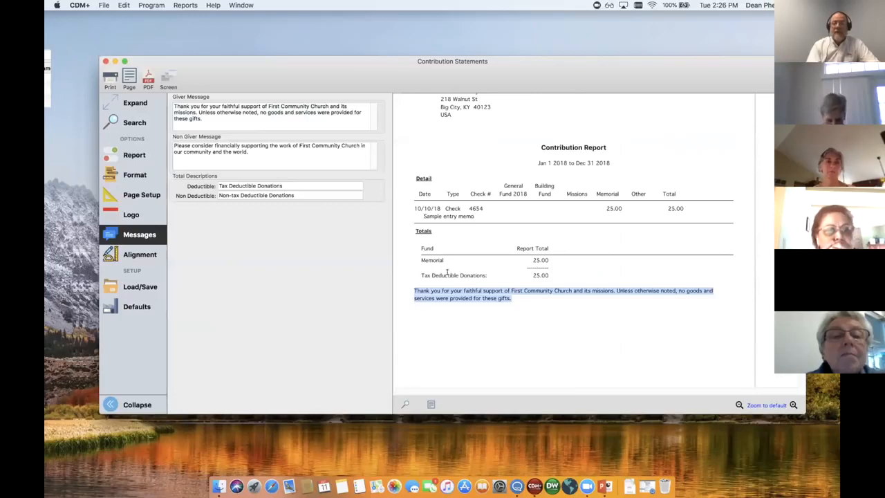
Compare the deductible and non-deductible total descriptions with the donation total label on the previewed statement
drag(421, 275, 479, 273)
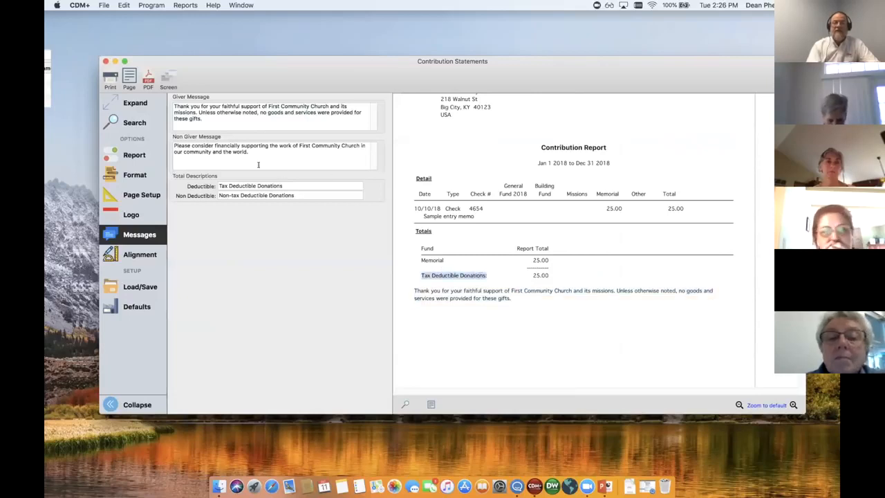
drag(282, 185, 228, 181)
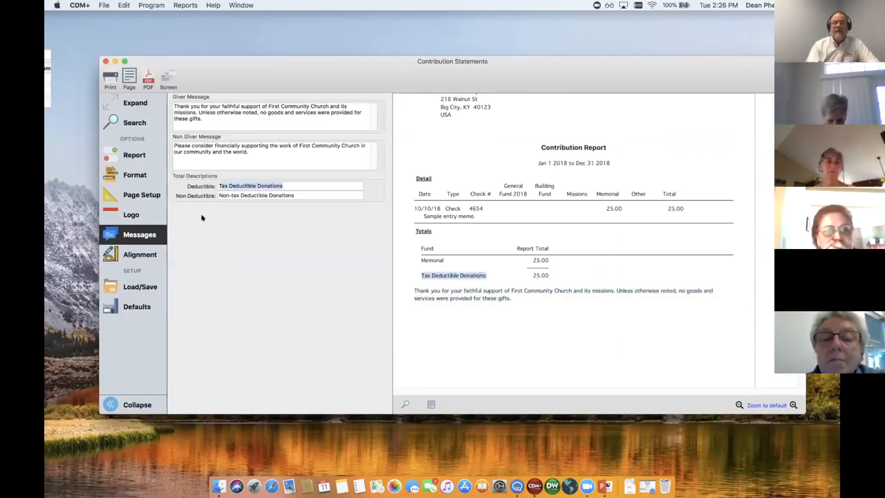
drag(297, 195, 213, 194)
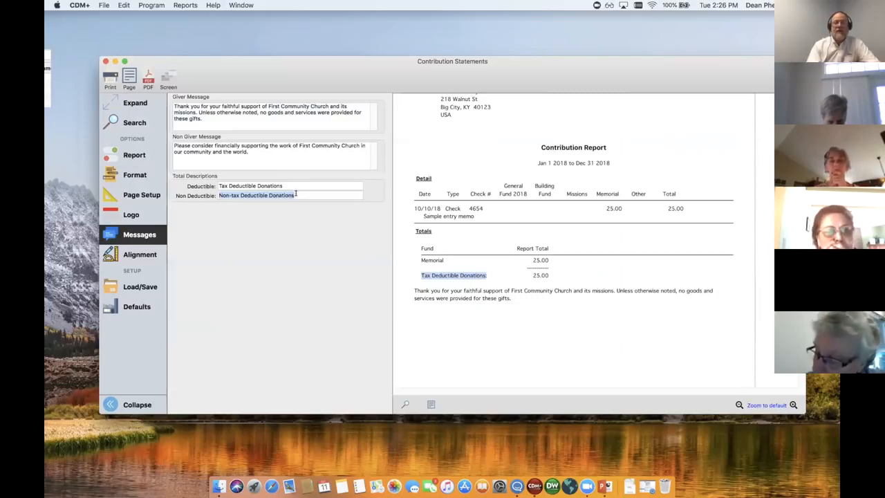
scroll(425, 194, up, 5)
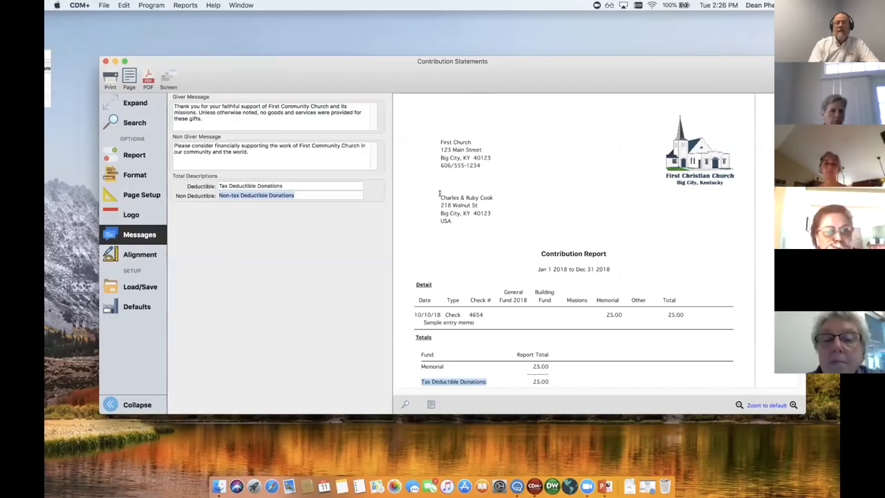
scroll(432, 200, down, 1)
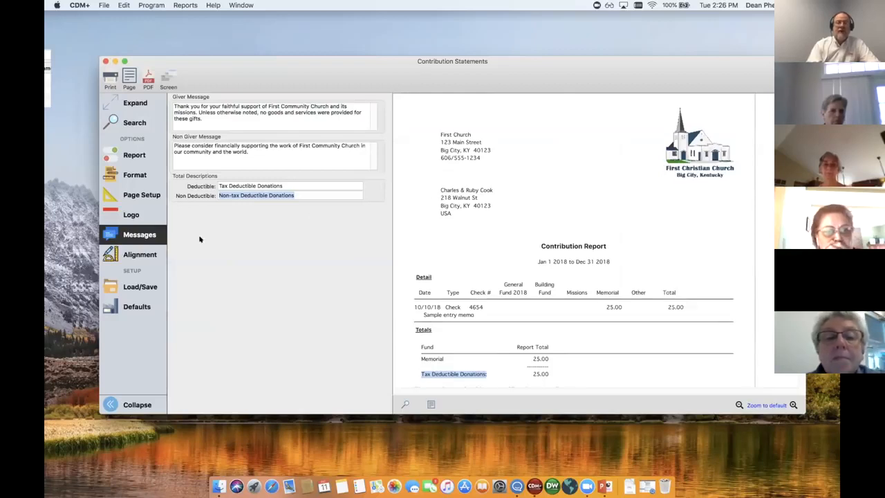
Set the giving unit indent (b) to 1 inch in the alignment options and regenerate the statement preview
click(139, 255)
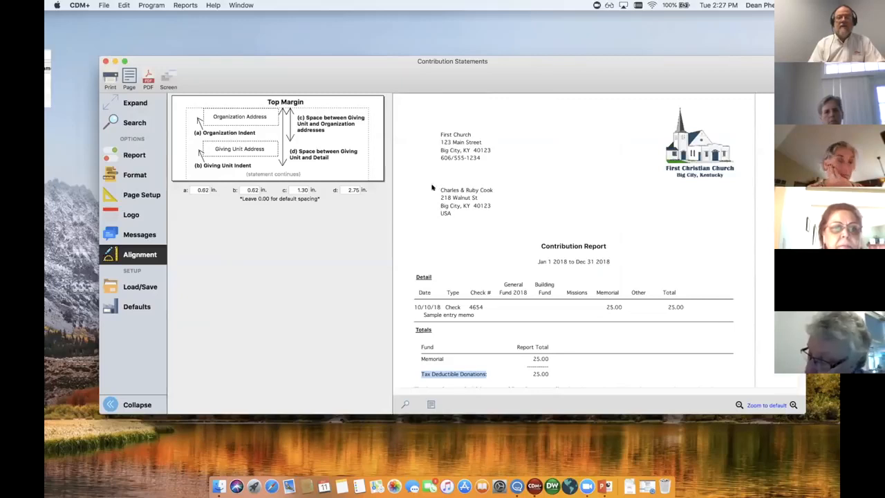
double_click(252, 189)
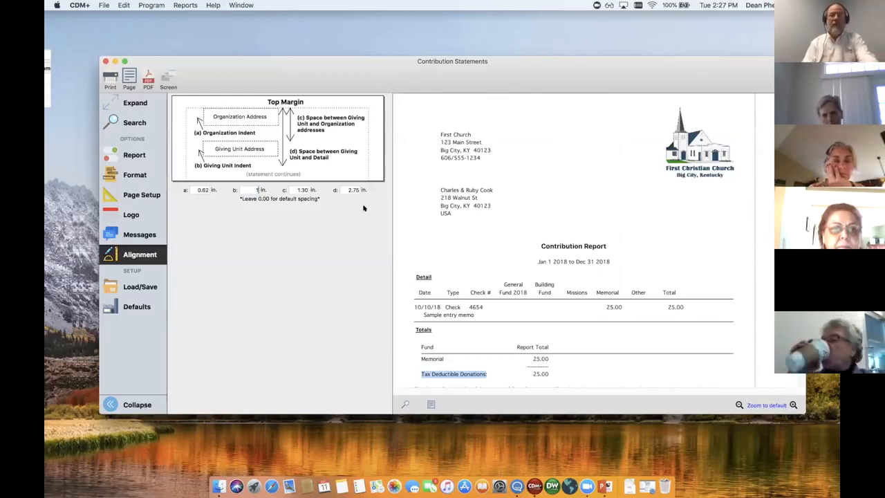
text(1)
key(Return)
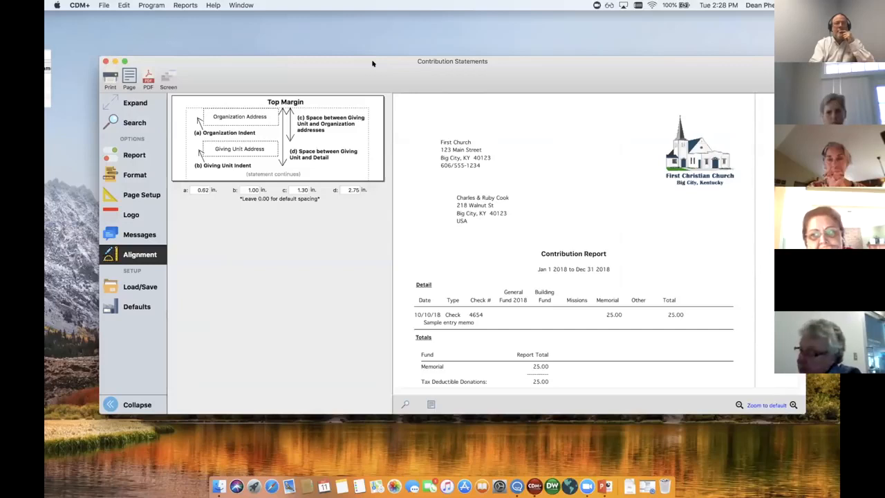
Open the Contribution Statements Line report from the contribution statements and receipts reports and show its report options
click(185, 5)
mouse_move(215, 59)
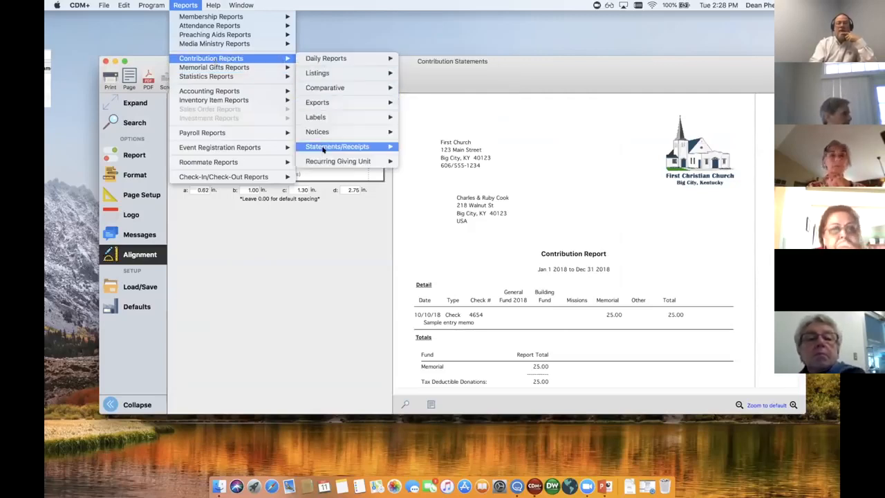
mouse_move(370, 147)
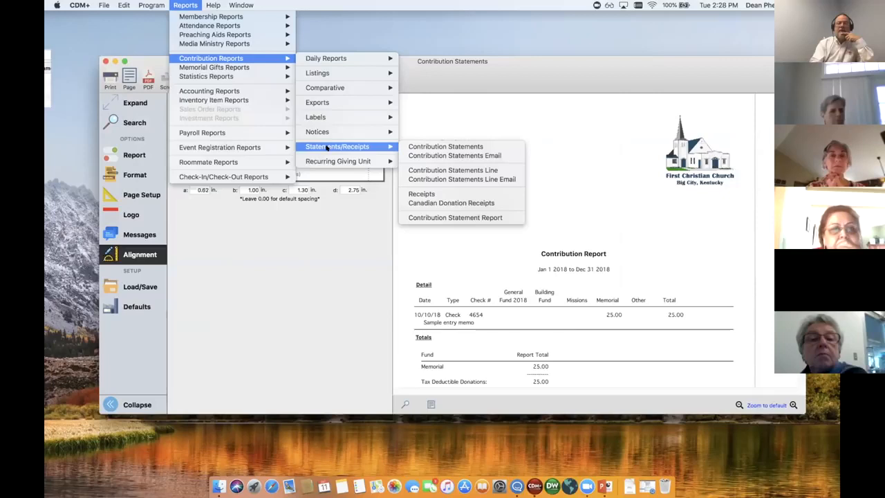
click(437, 170)
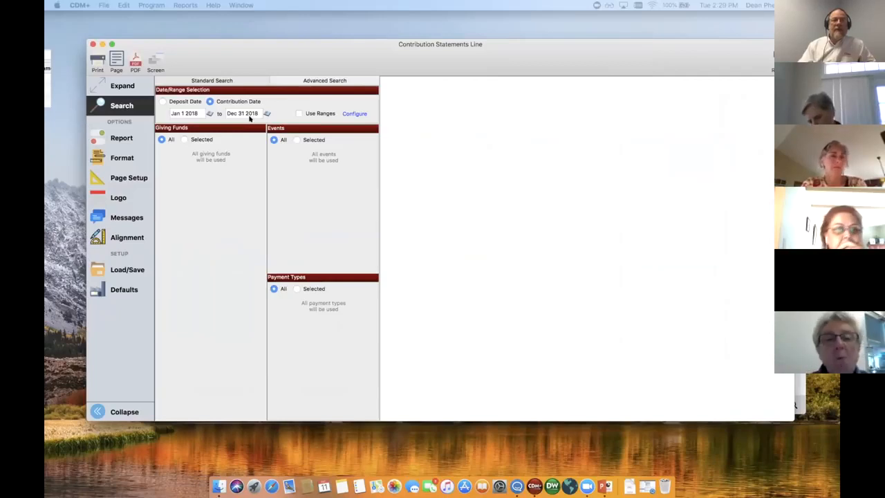
click(121, 138)
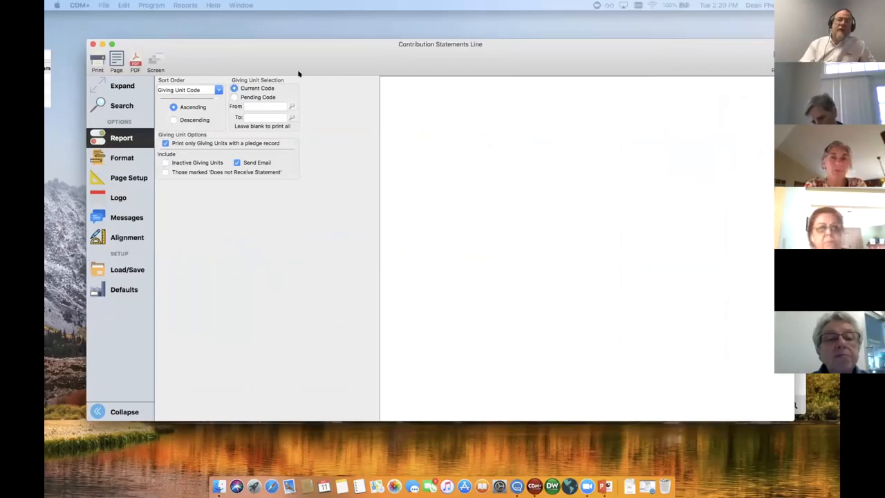
Check the original statements' giving unit range, set the line report's range to 100 through 199, and preview it enlarged
drag(343, 49, 366, 80)
click(330, 86)
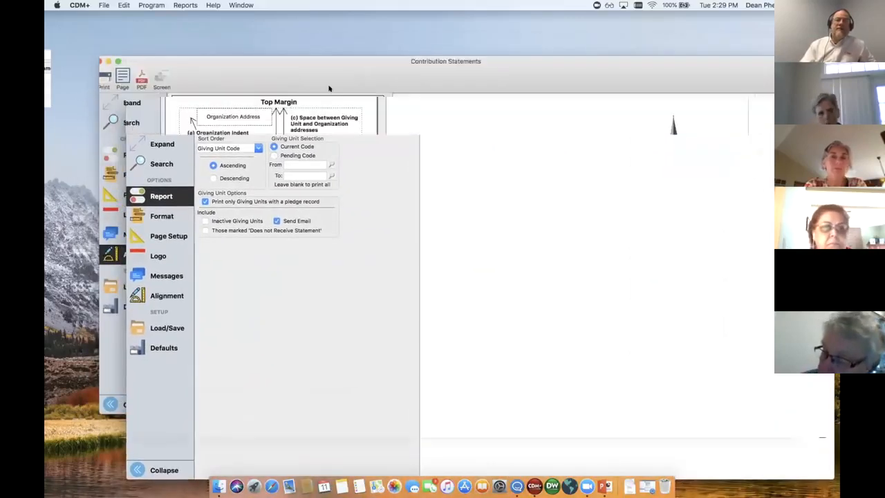
click(134, 154)
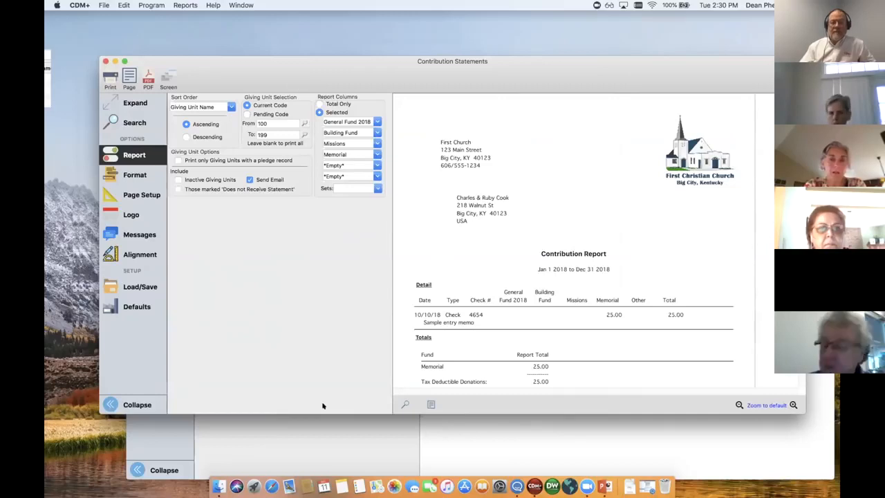
click(348, 439)
drag(345, 121, 312, 56)
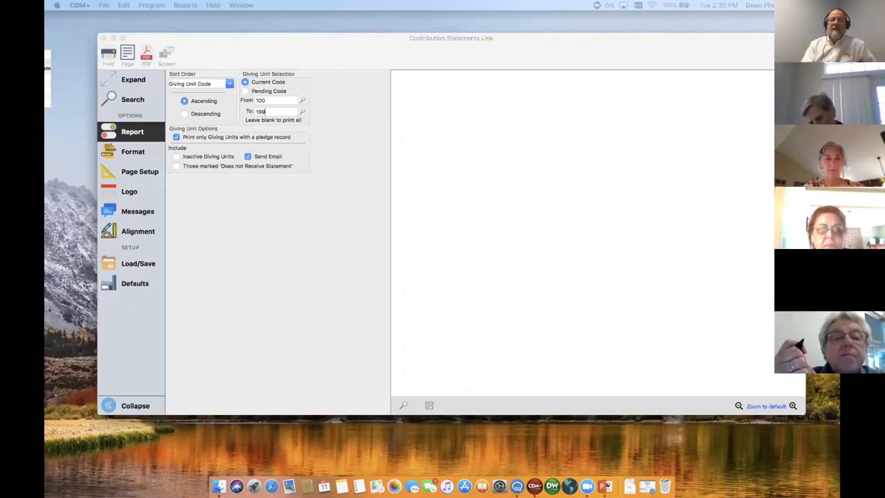
click(792, 405)
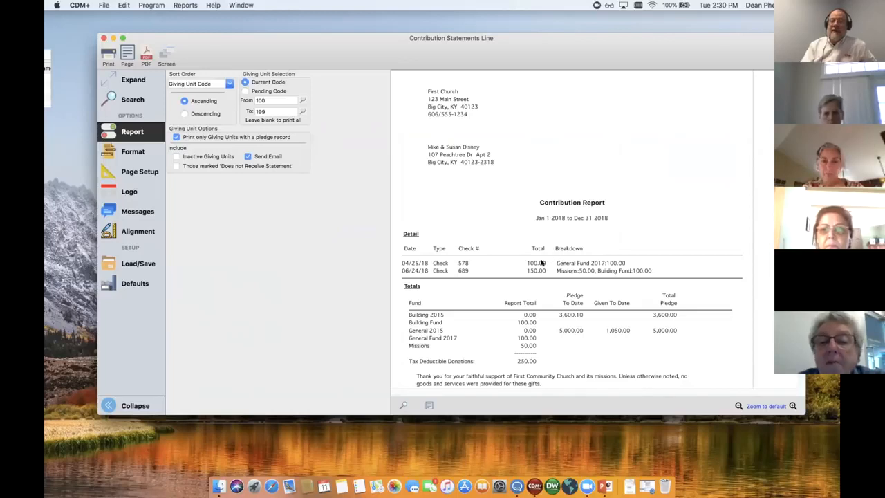
Examine how the line statement's Breakdown column lists the funds and amounts for each contribution
drag(556, 263, 632, 270)
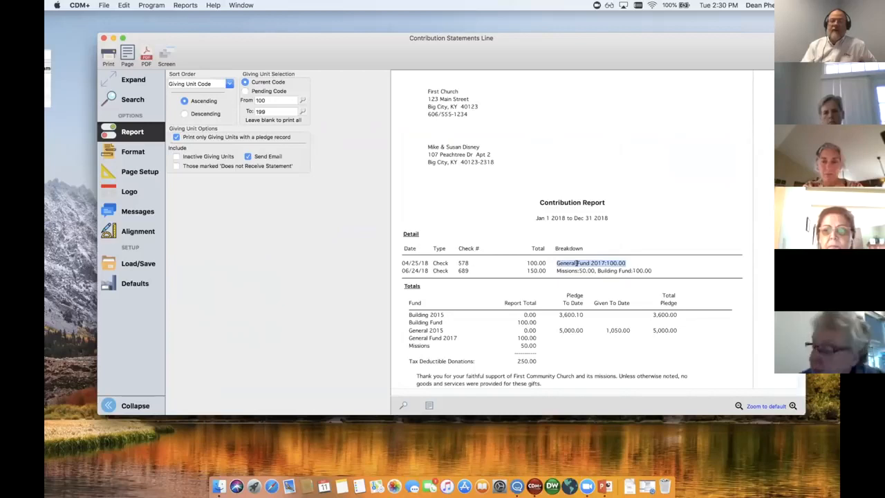
click(561, 263)
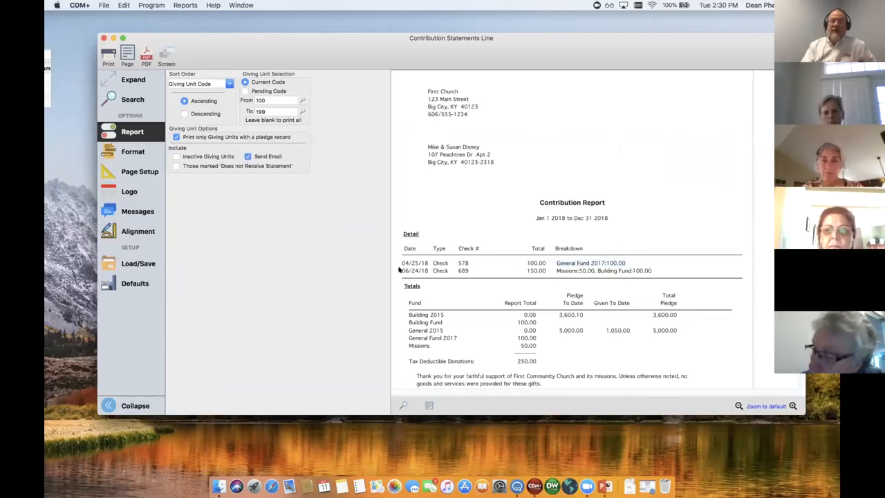
mouse_move(402, 270)
mouse_down()
mouse_move(426, 271)
mouse_move(392, 270)
mouse_up()
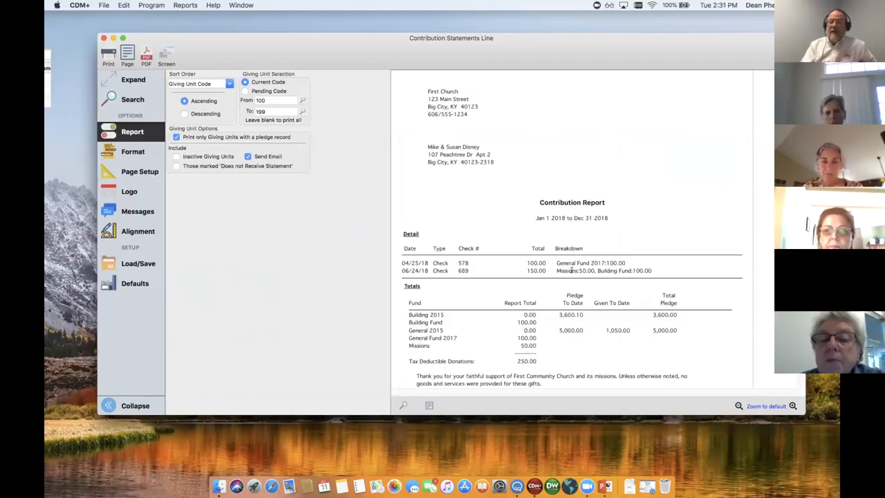
drag(557, 271, 654, 270)
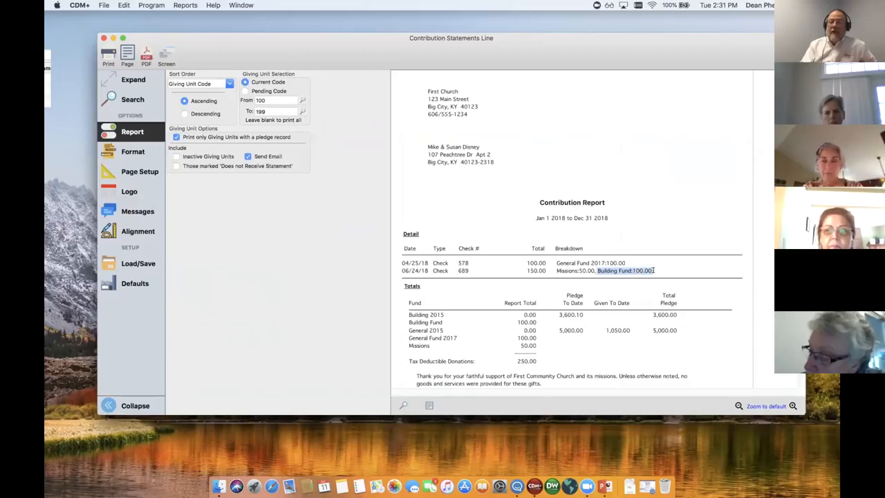
click(676, 267)
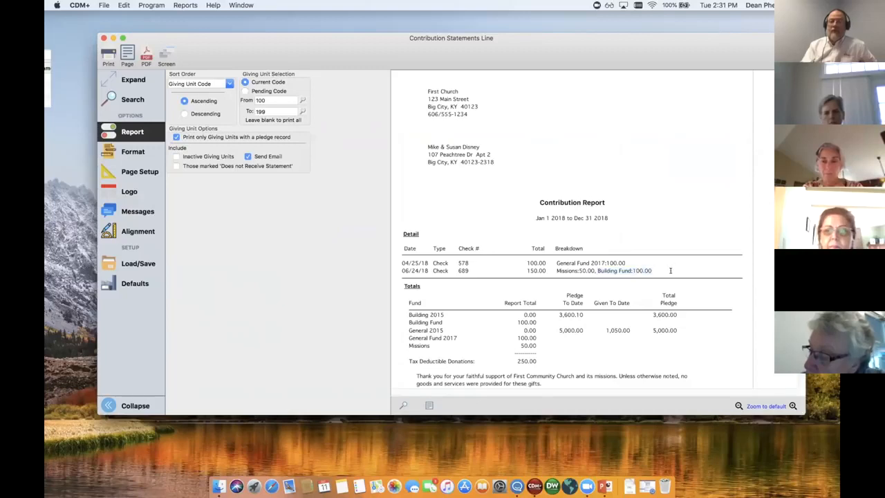
Review the pledge-record restriction and the pledge information format options against the fund totals on the previewed line statement
click(176, 137)
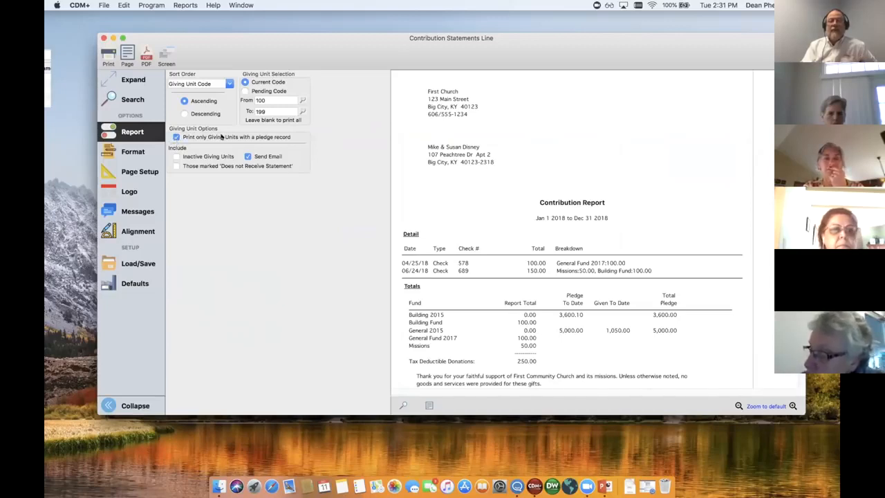
click(133, 150)
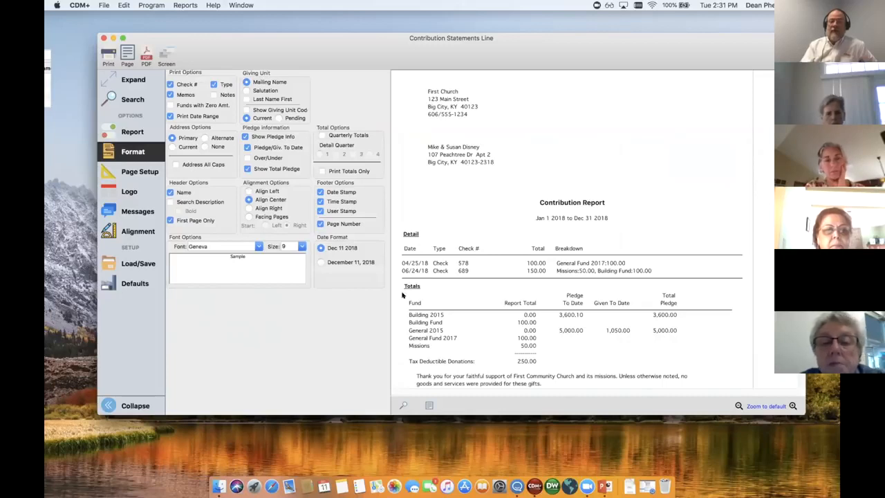
drag(403, 295, 607, 363)
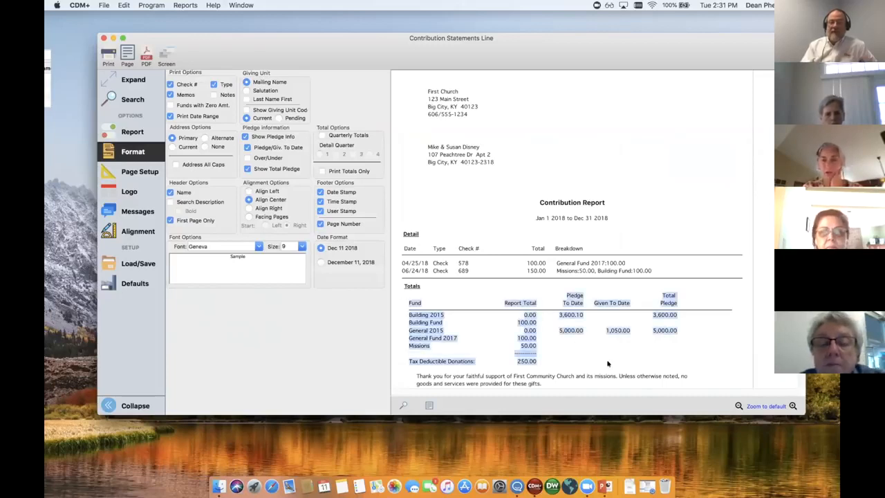
click(553, 310)
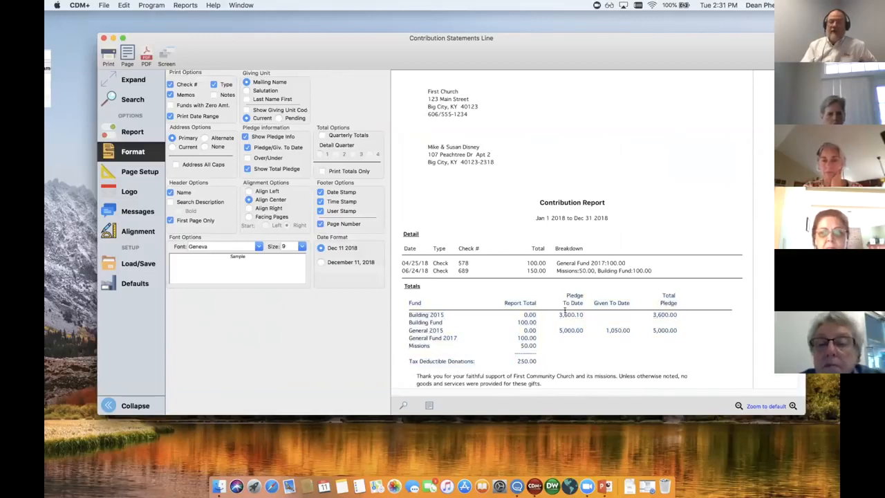